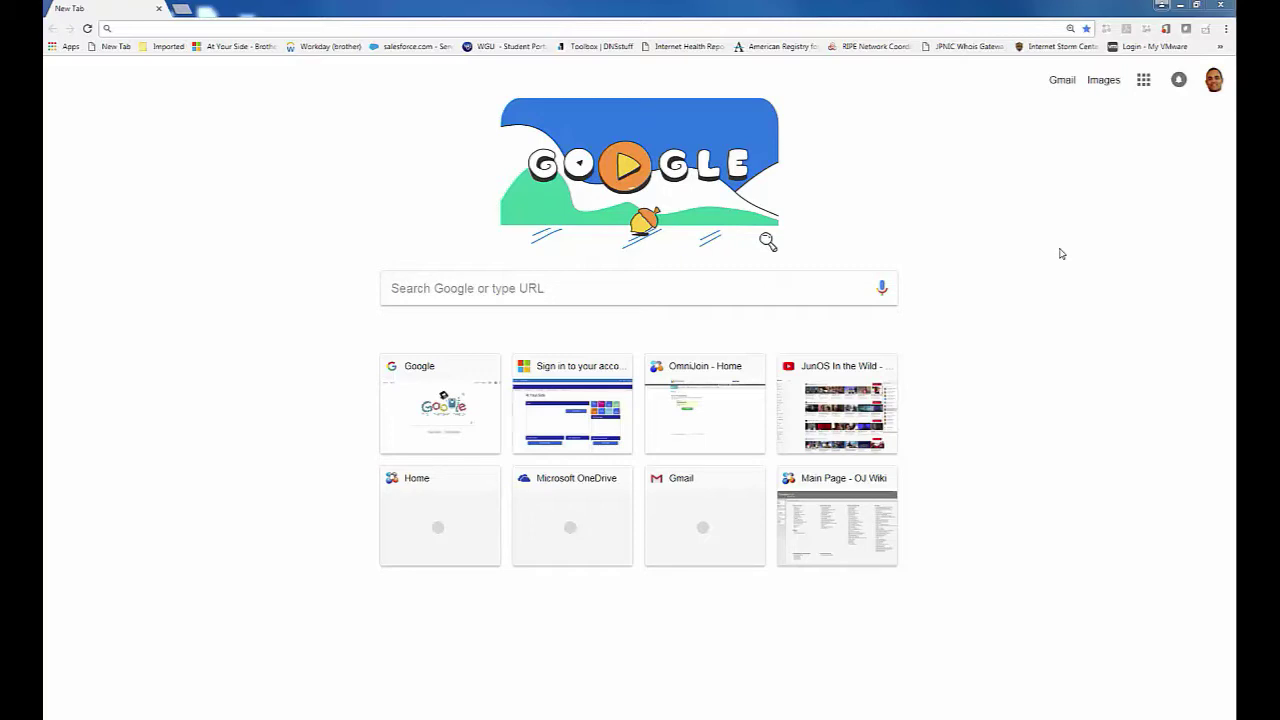
# Step: Open the Google home page and search for "virtualbox"
pyautogui.click(408, 414)
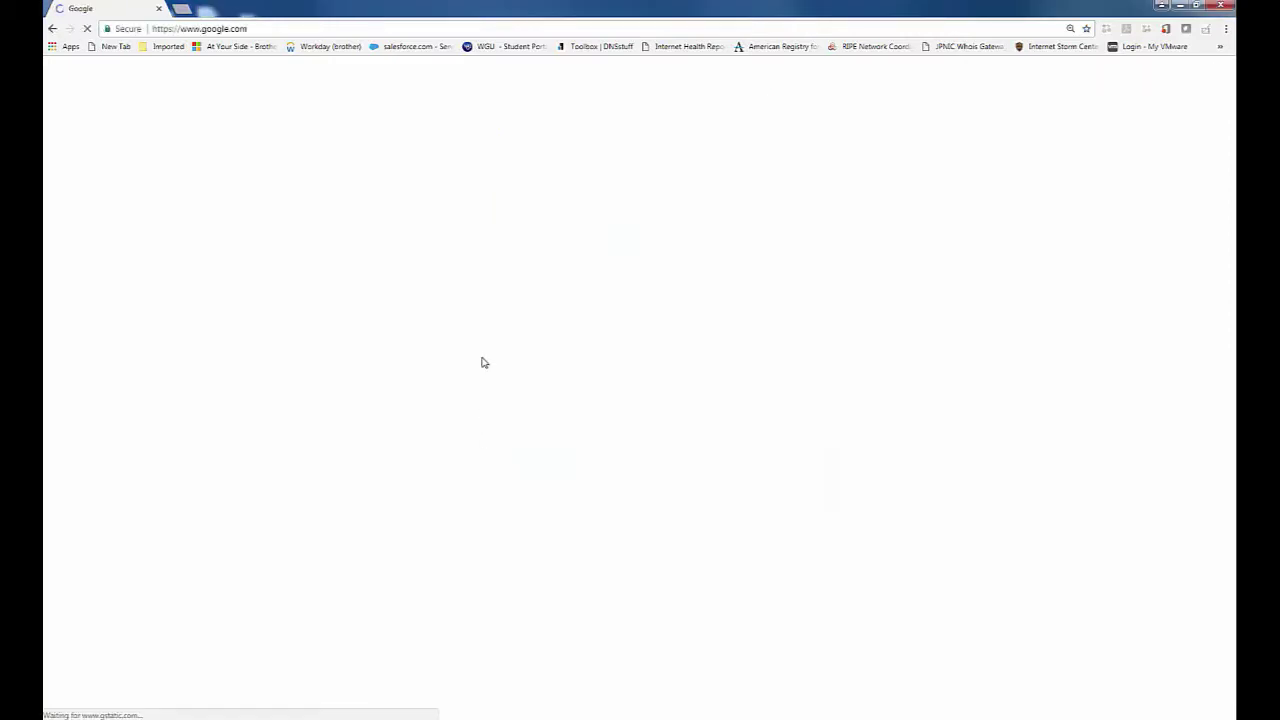
pyautogui.click(488, 320)
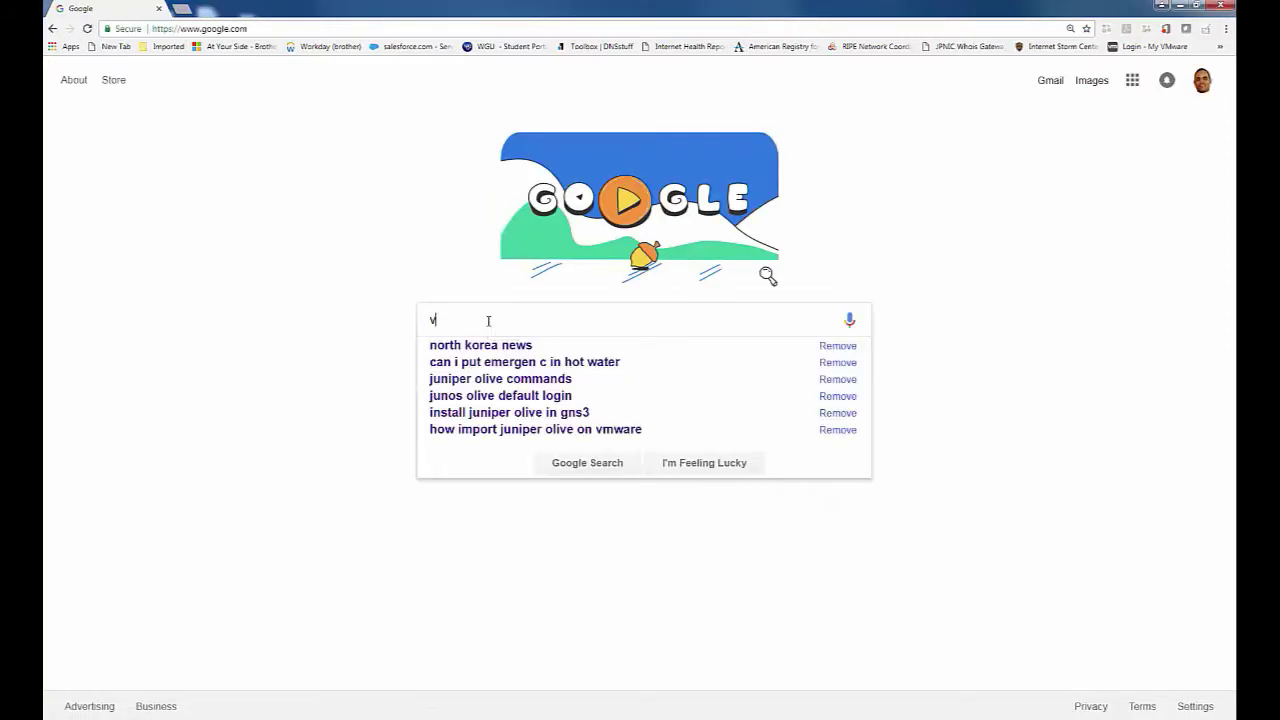
pyautogui.write('virtual')
pyautogui.press('Down')
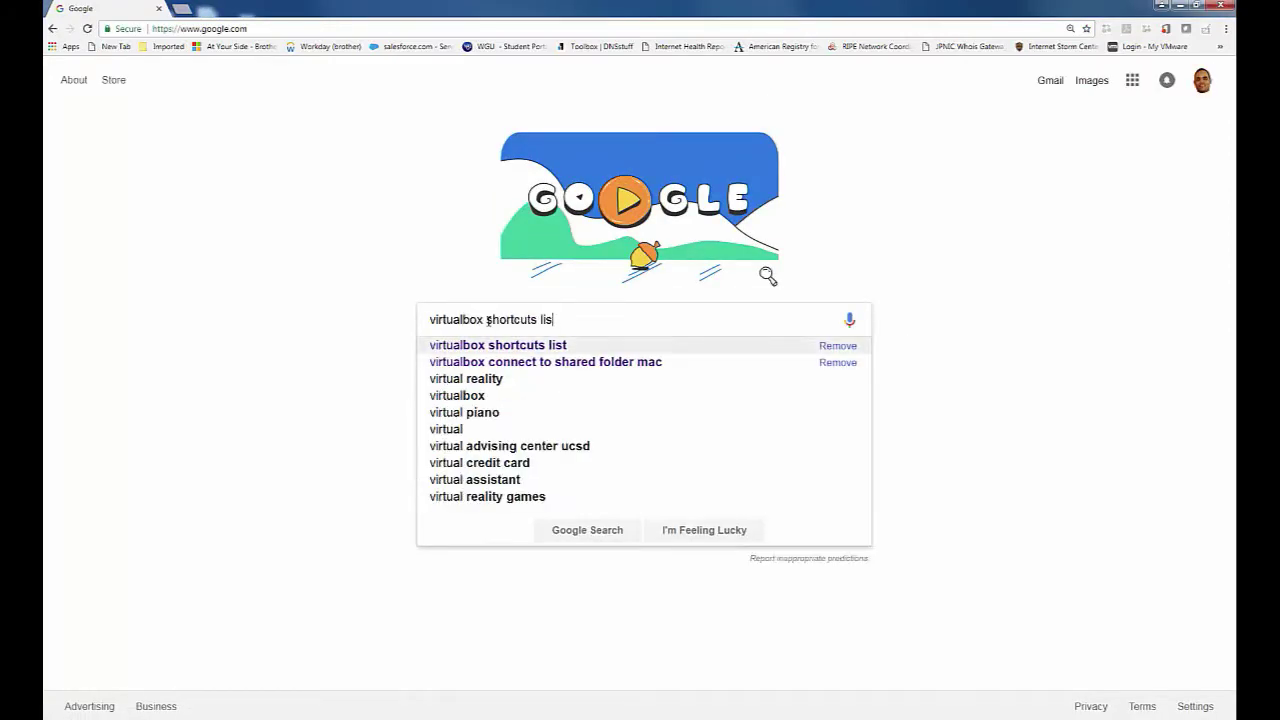
pyautogui.press('BackSpace')
pyautogui.press('BackSpace')
pyautogui.press('BackSpace')
pyautogui.press('BackSpace')
pyautogui.press('BackSpace')
pyautogui.press('BackSpace')
pyautogui.press('BackSpace')
pyautogui.press('BackSpace')
pyautogui.press('BackSpace')
pyautogui.press('BackSpace')
pyautogui.press('BackSpace')
pyautogui.press('BackSpace')
pyautogui.press('BackSpace')
pyautogui.press('BackSpace')
pyautogui.press('Return')
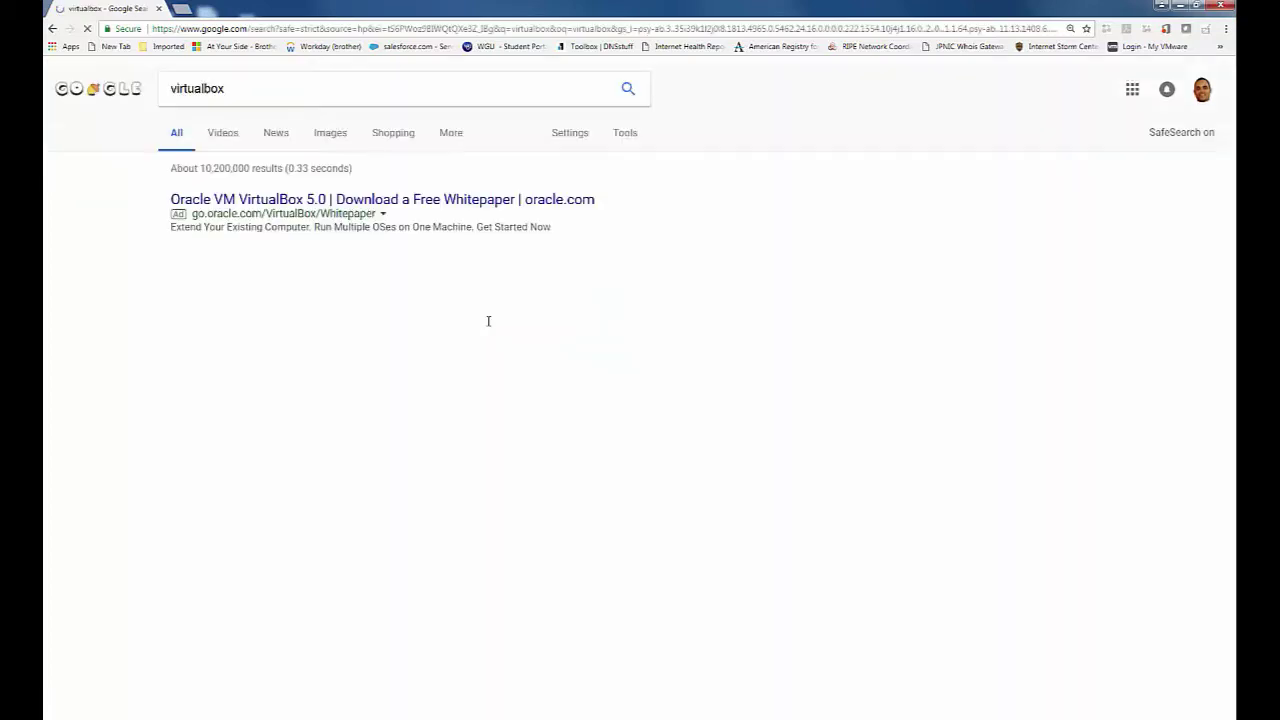
# Step: Open the VirtualBox Downloads page, request the 5.2.6 Windows hosts package, and cancel saving the installer
pyautogui.click(262, 272)
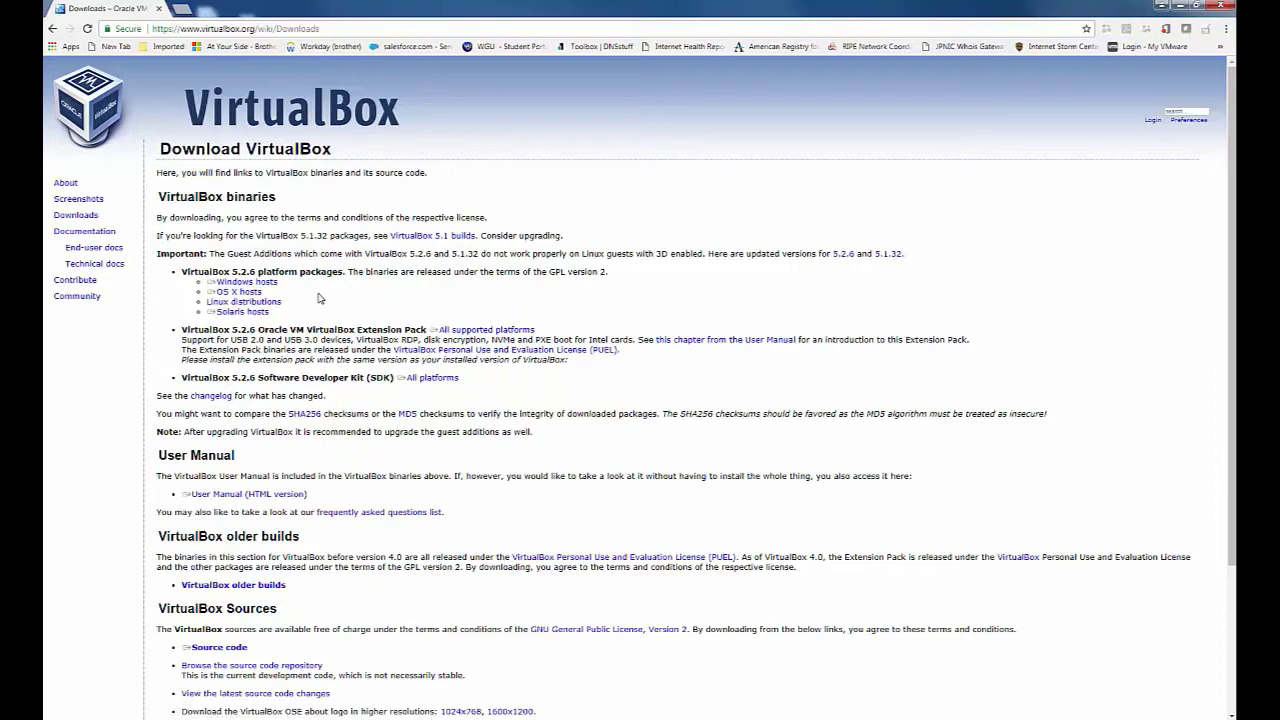
pyautogui.click(267, 284)
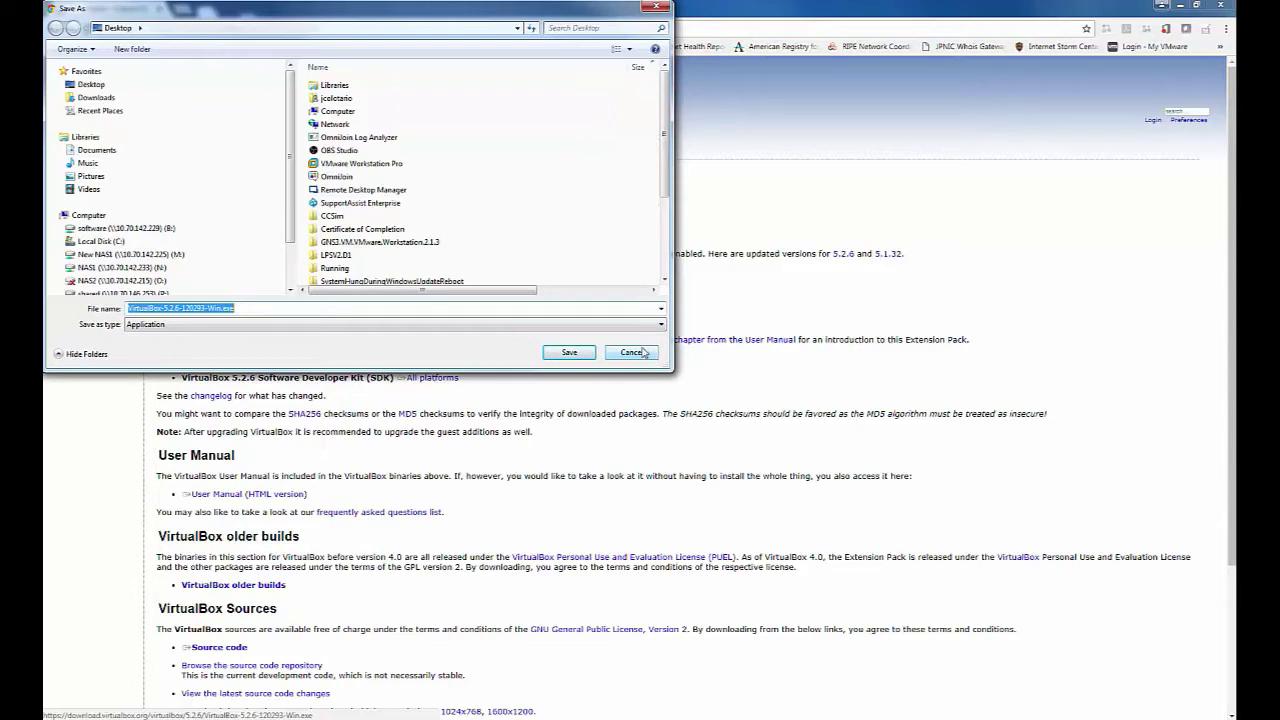
pyautogui.click(645, 356)
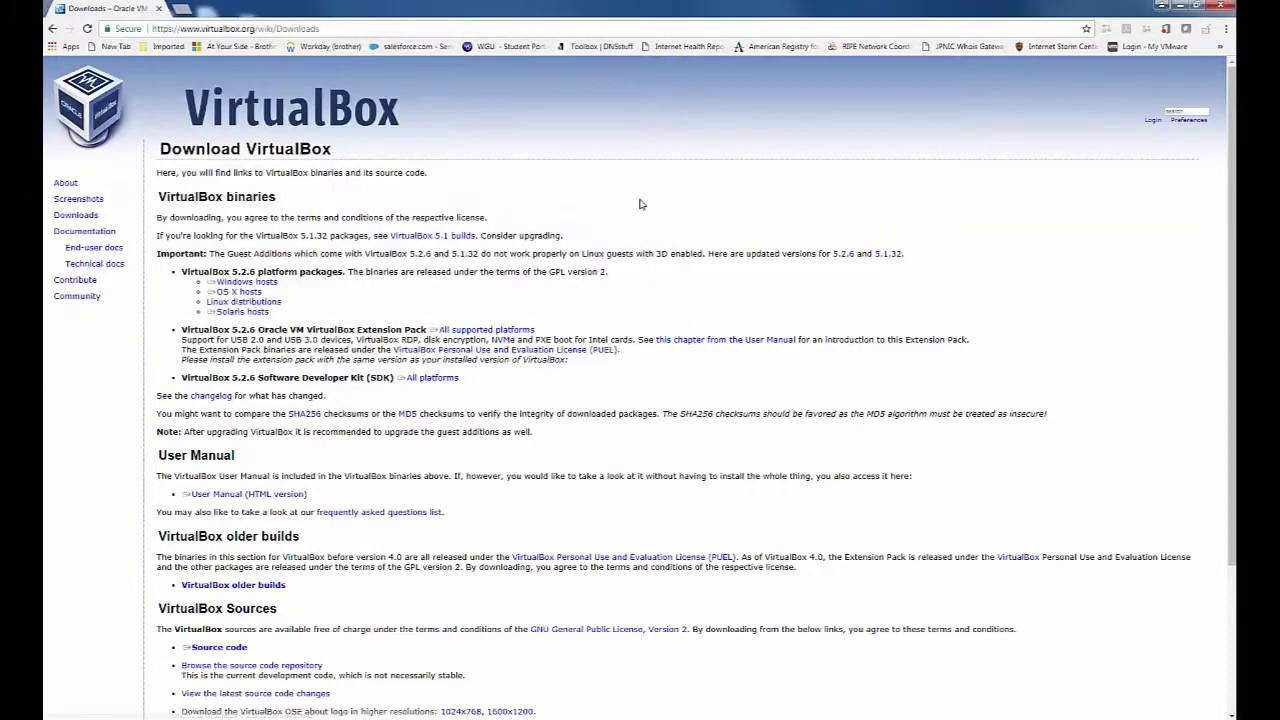
pyautogui.click(373, 30)
pyautogui.write('www.google.com')
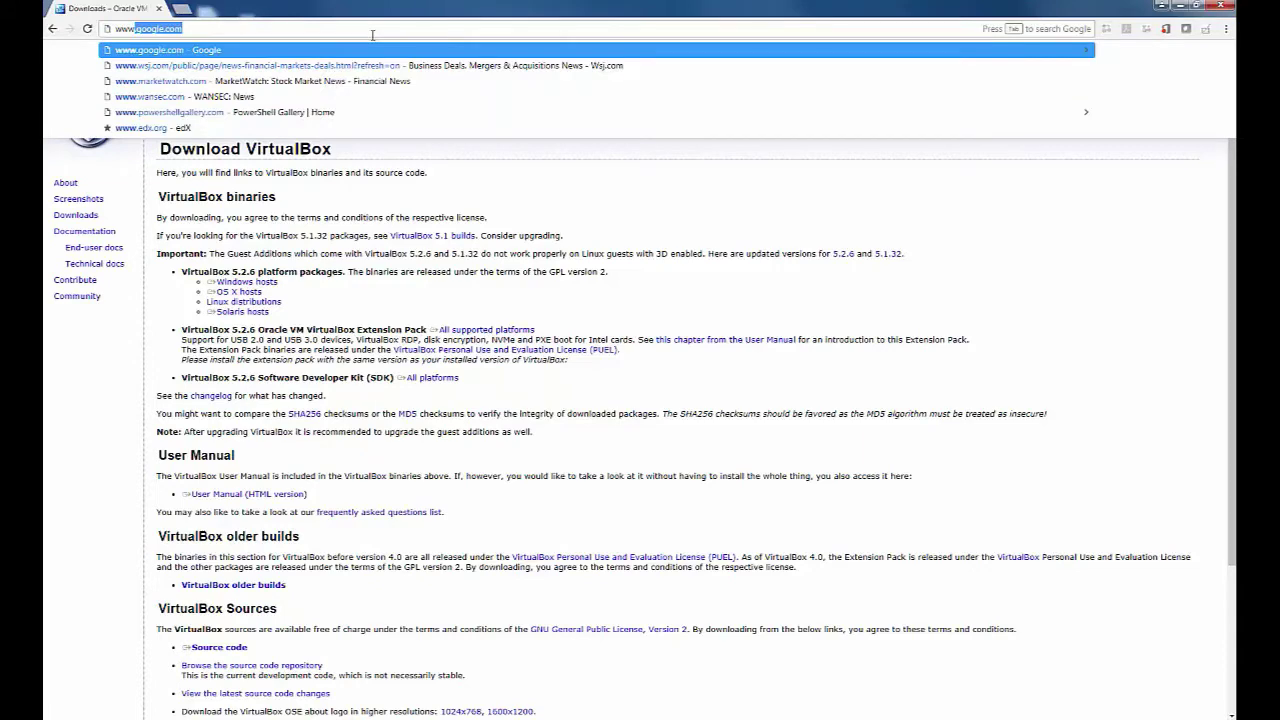
pyautogui.press('Return')
pyautogui.write('vm')
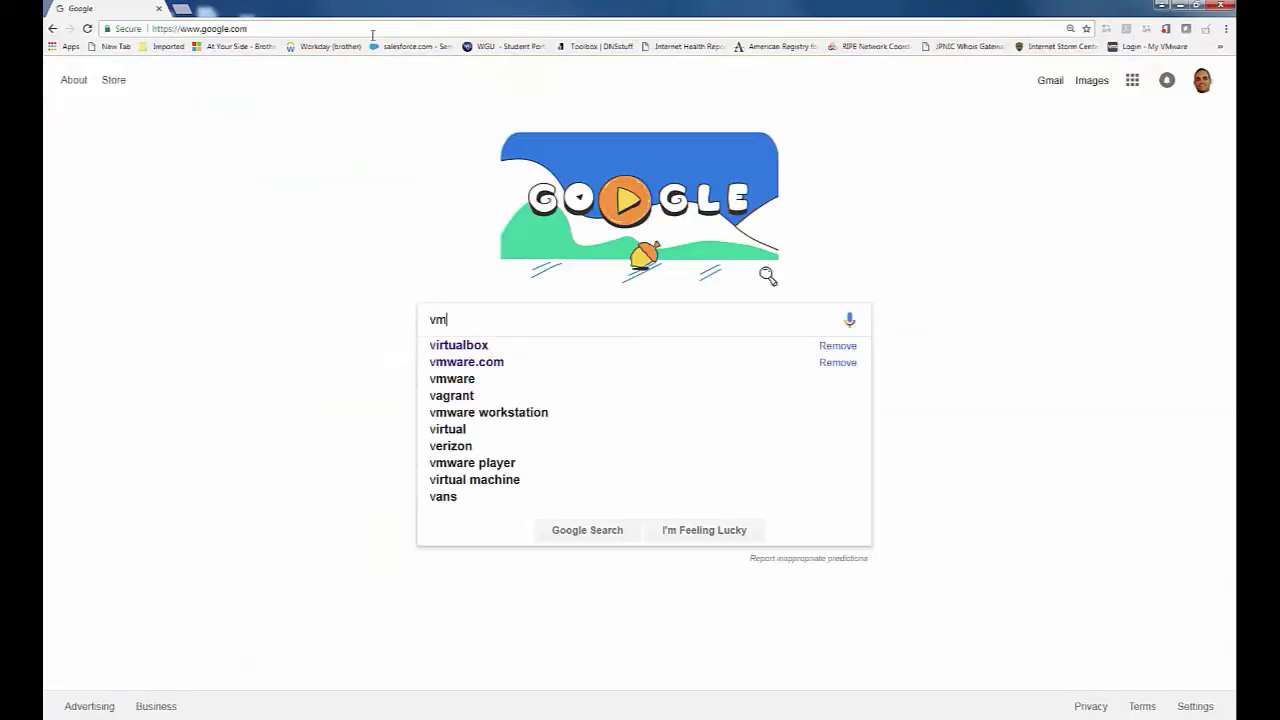
pyautogui.press('BackSpace')
pyautogui.press('BackSpace')
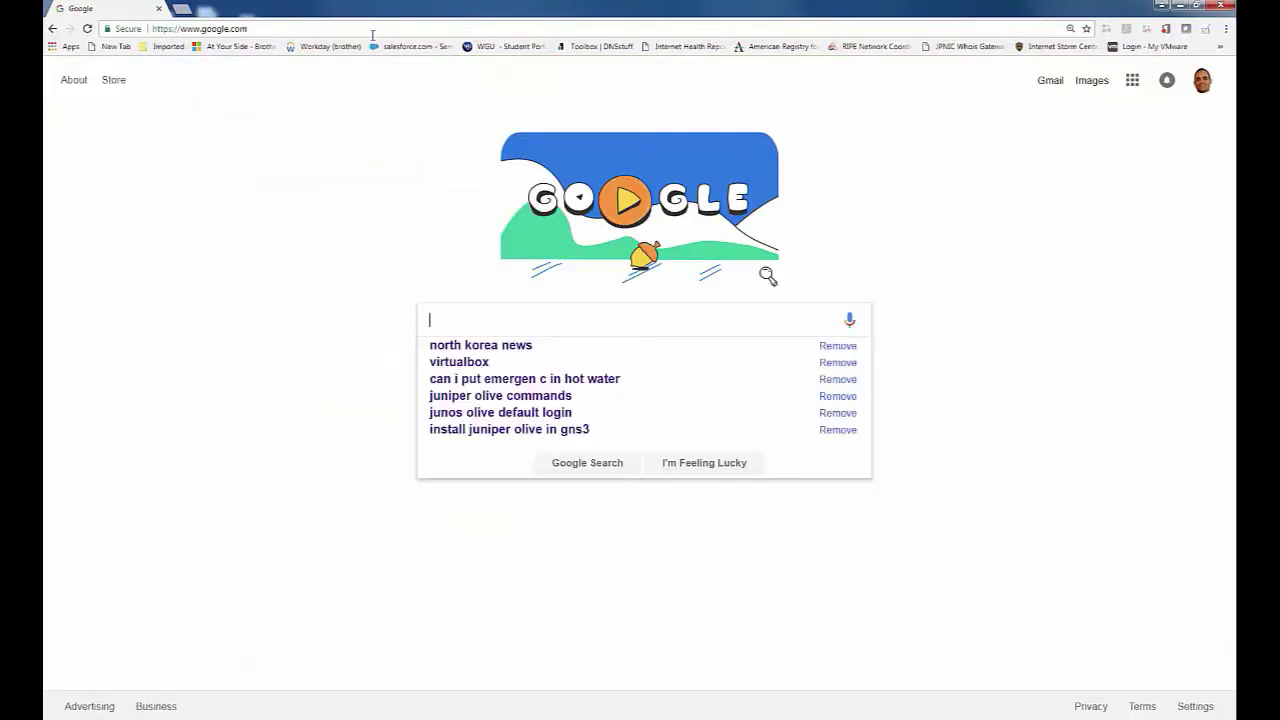
pyautogui.write('gs')
pyautogui.press('BackSpace')
pyautogui.write('ns')
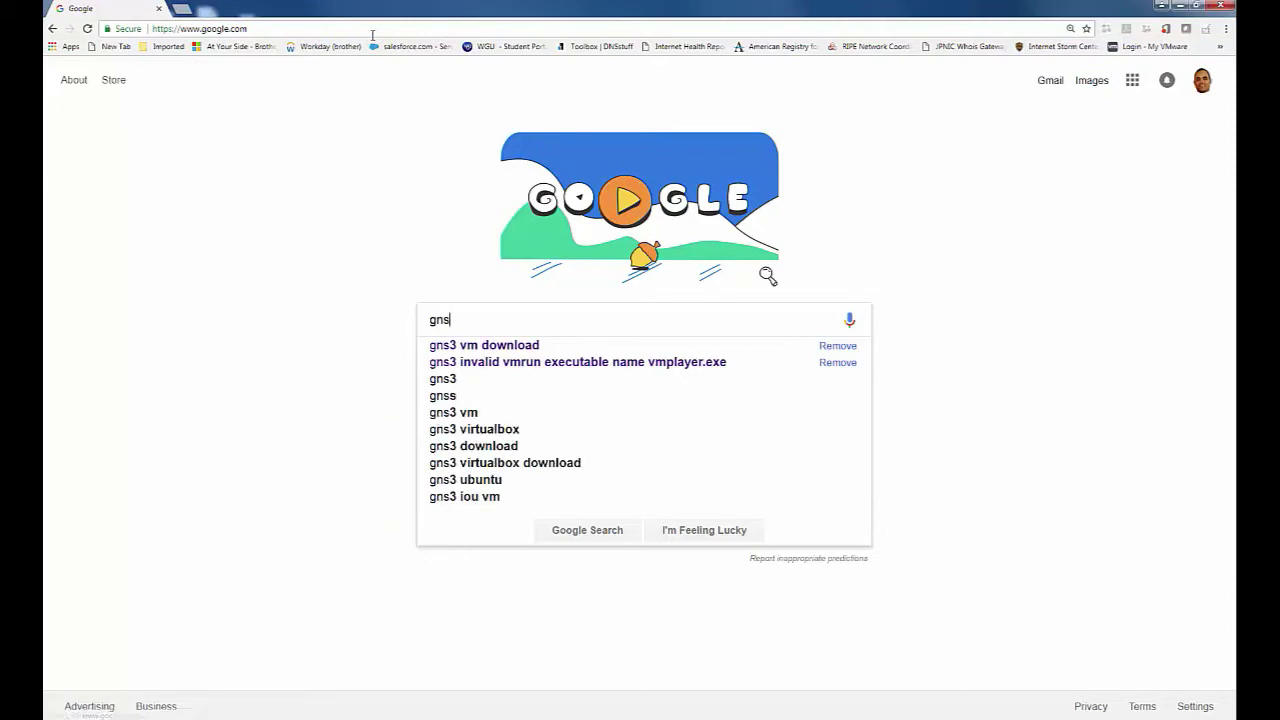
pyautogui.press('Down')
pyautogui.press('Return')
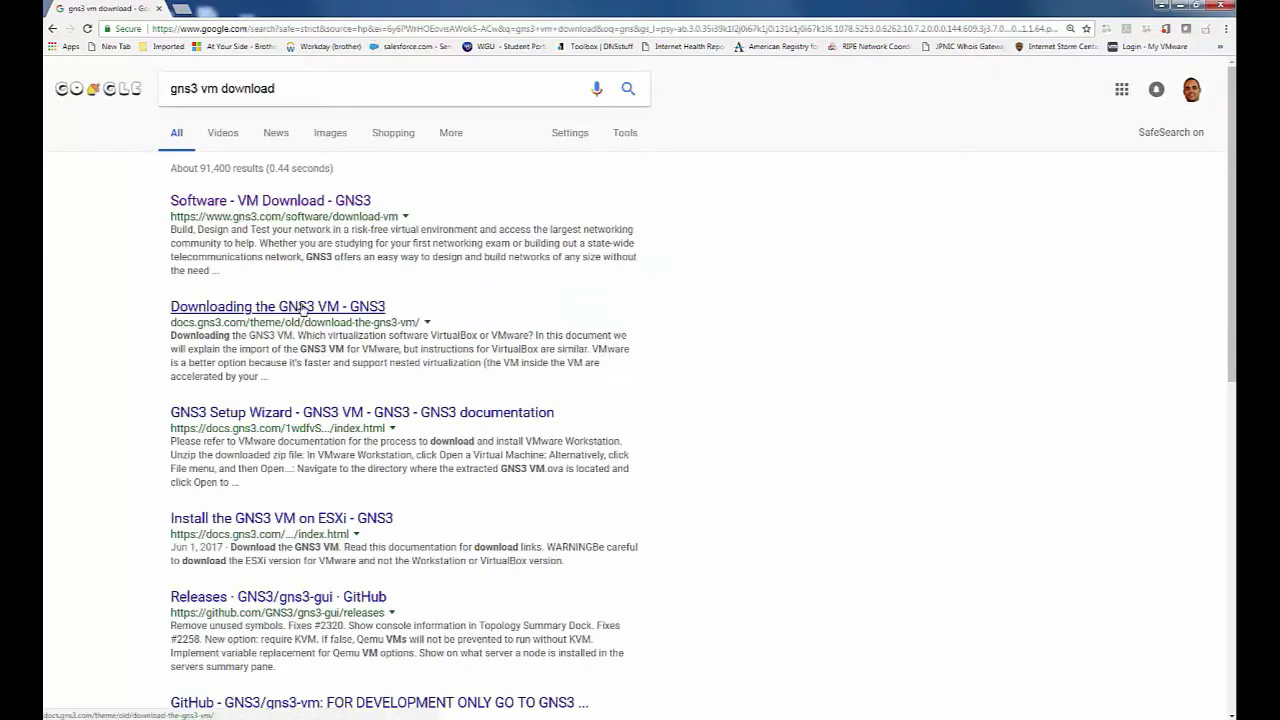
pyautogui.click(285, 206)
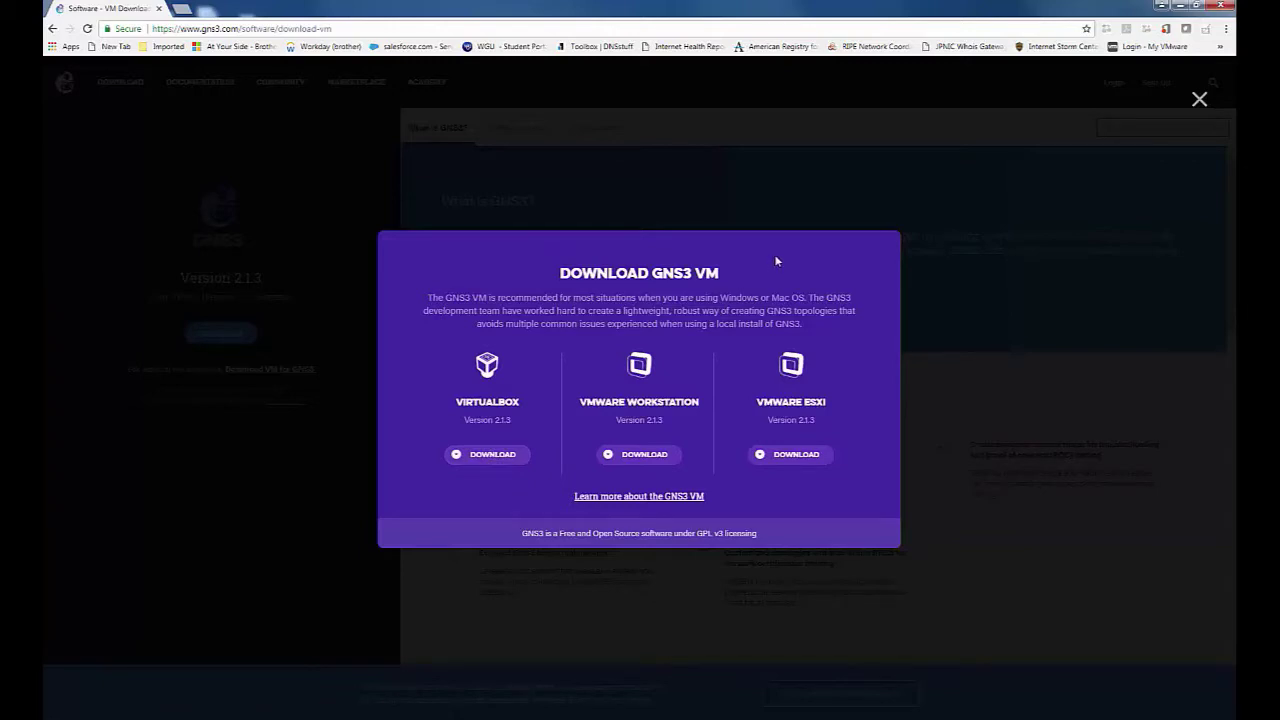
# Step: Search Google for "download gns3 gui" and open the "Software - Download - GNS3" result
pyautogui.click(364, 27)
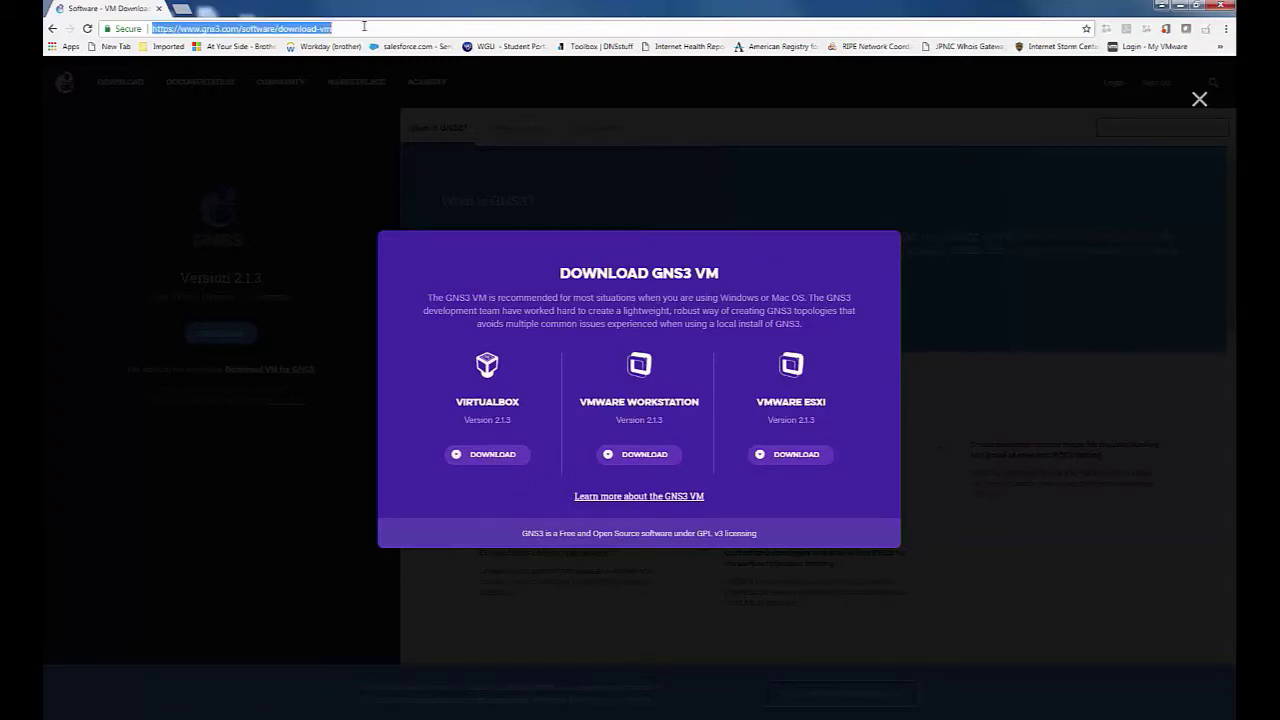
pyautogui.write('ww')
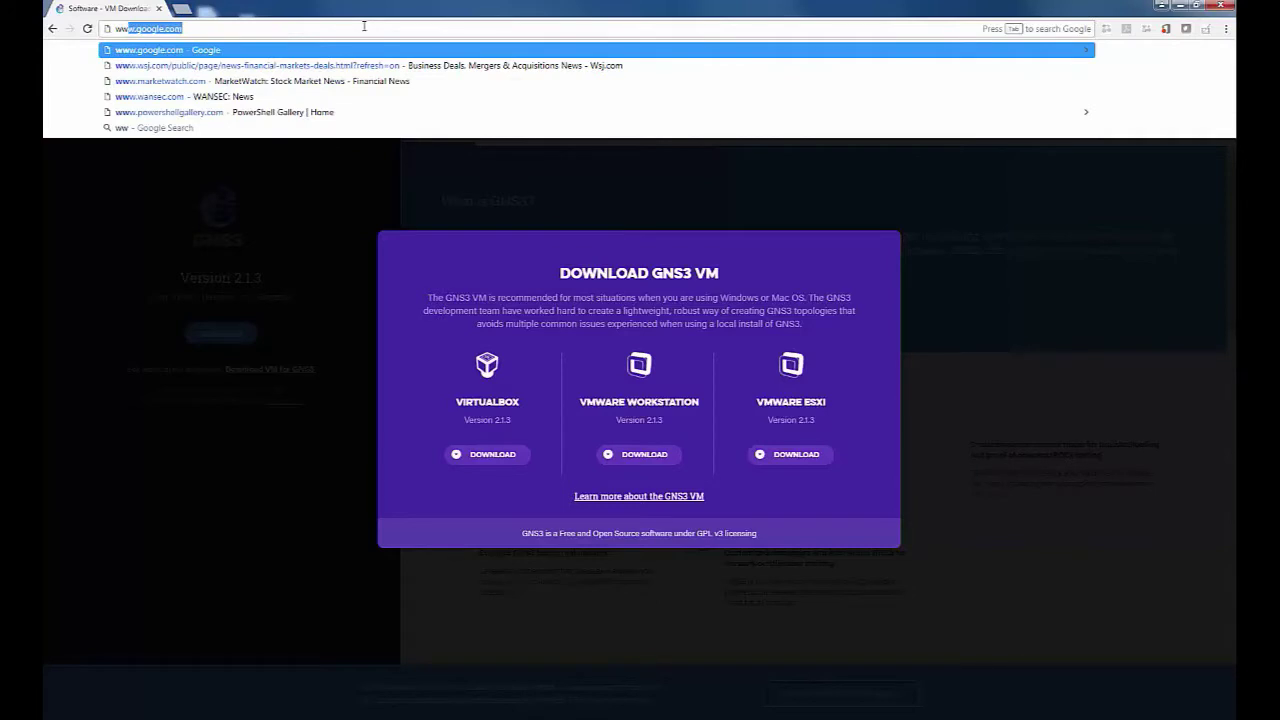
pyautogui.press('Return')
pyautogui.write('down')
pyautogui.press('Down')
pyautogui.press('Down')
pyautogui.press('Return')
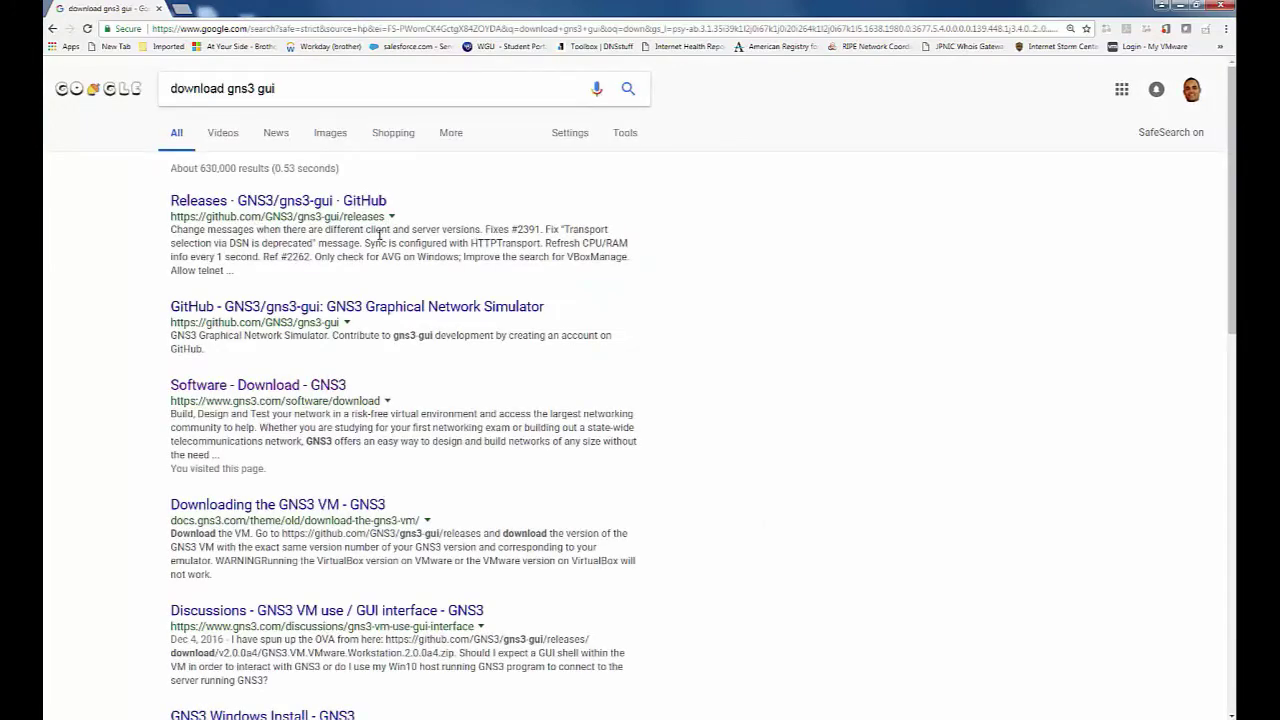
pyautogui.click(293, 385)
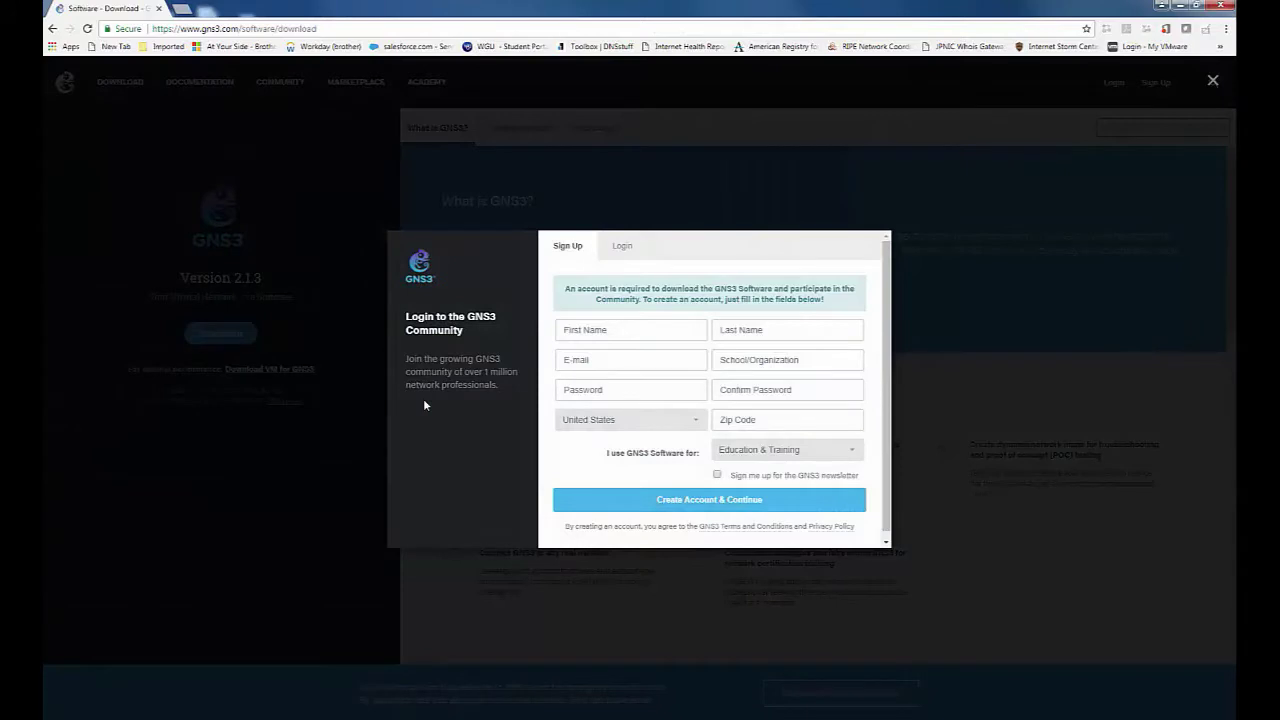
# Step: Log in to the existing GNS3 community account with its e-mail address and account password
pyautogui.click(623, 246)
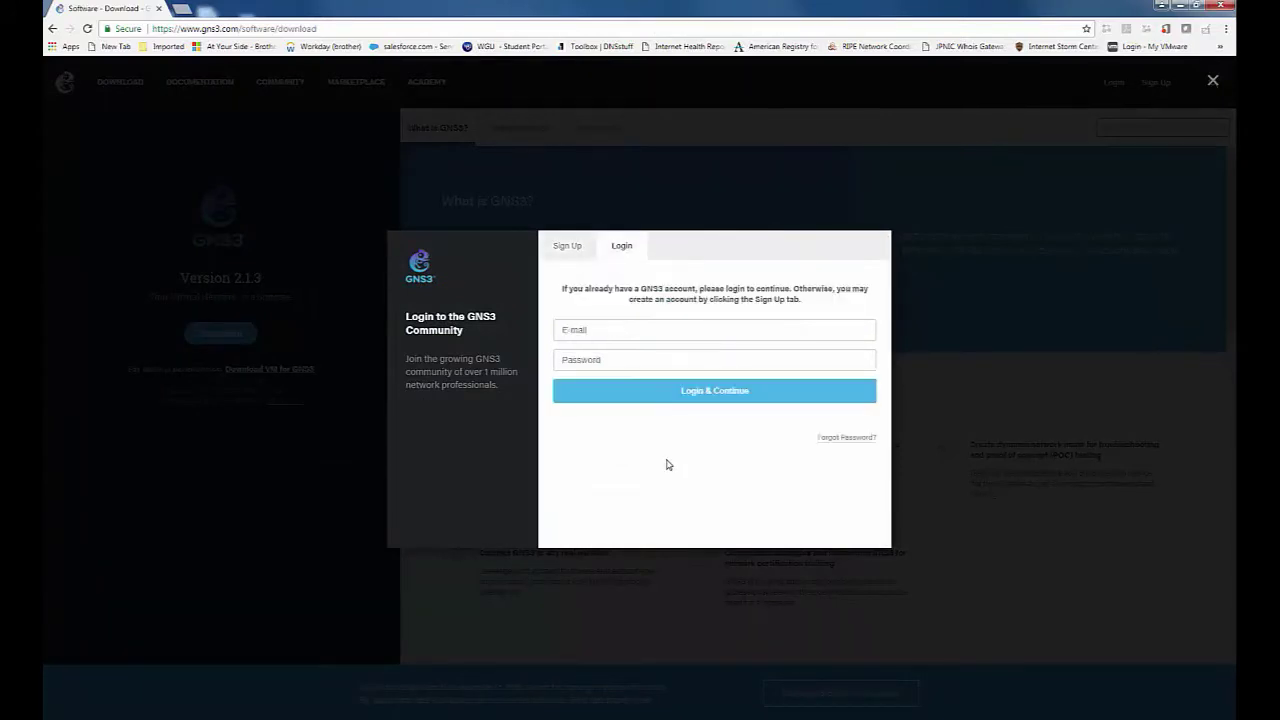
pyautogui.click(636, 329)
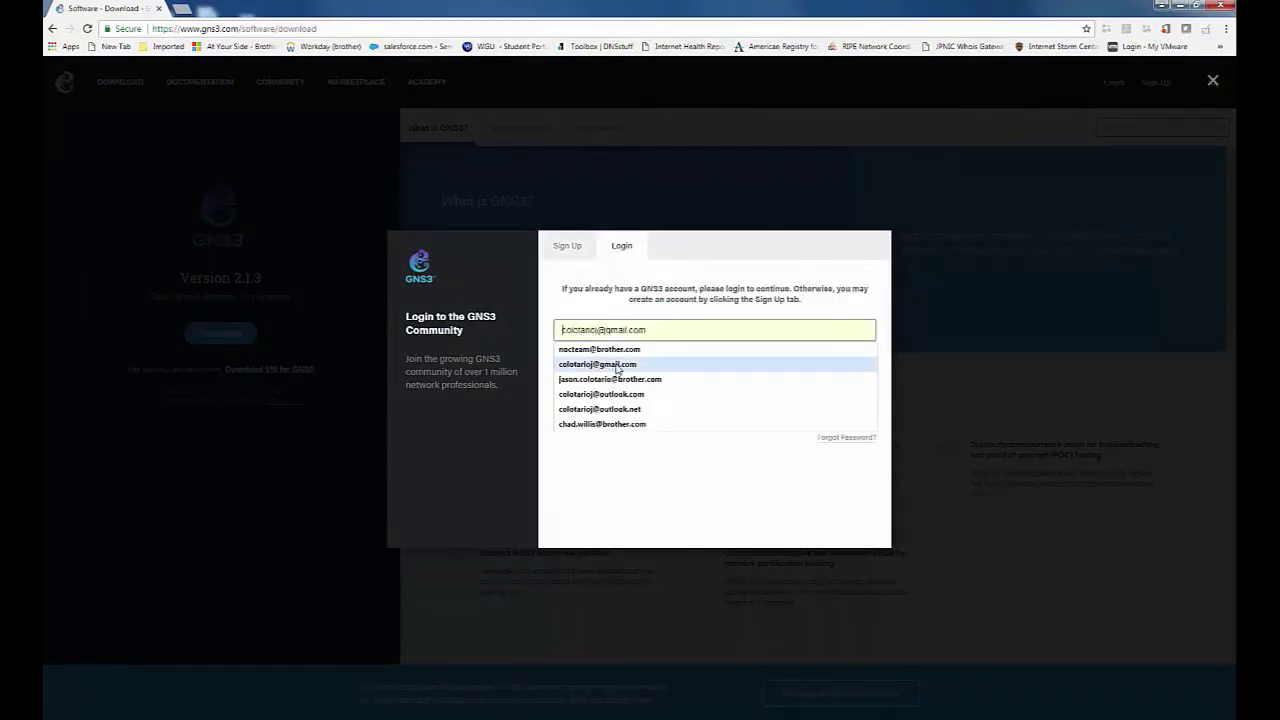
pyautogui.click(614, 365)
pyautogui.click(616, 360)
pyautogui.write('********')
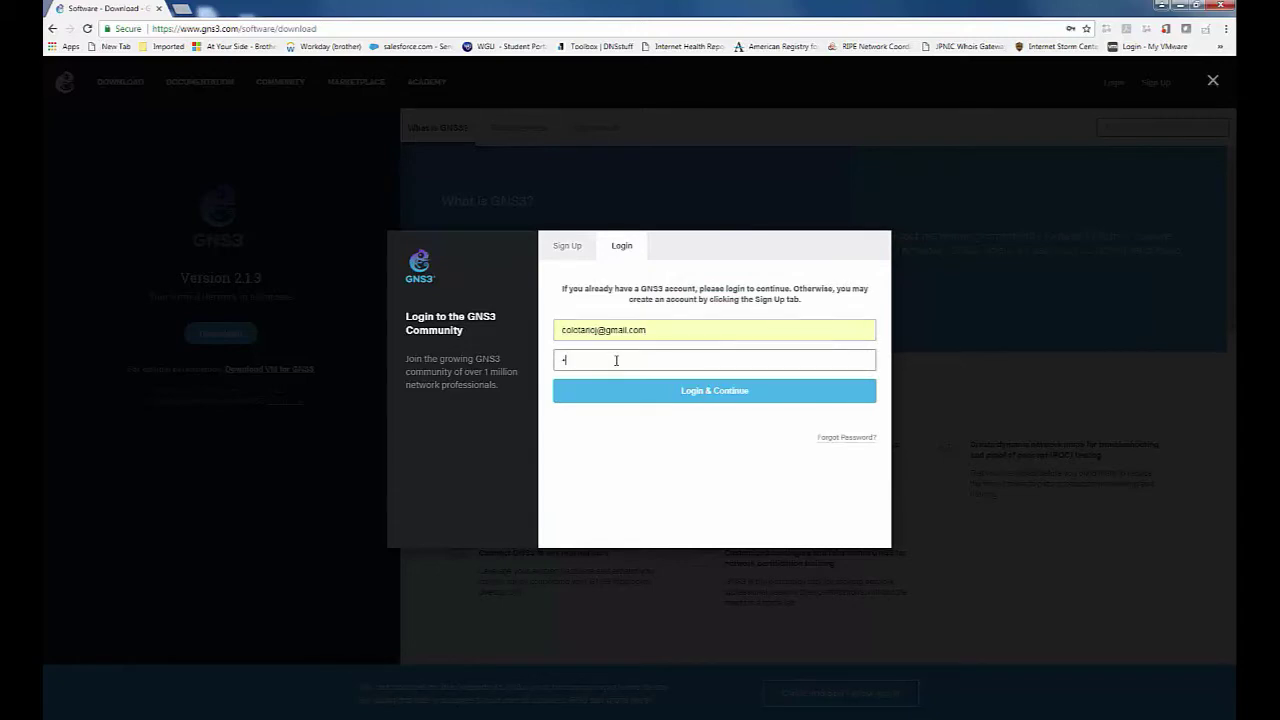
pyautogui.write('***')
pyautogui.press('Return')
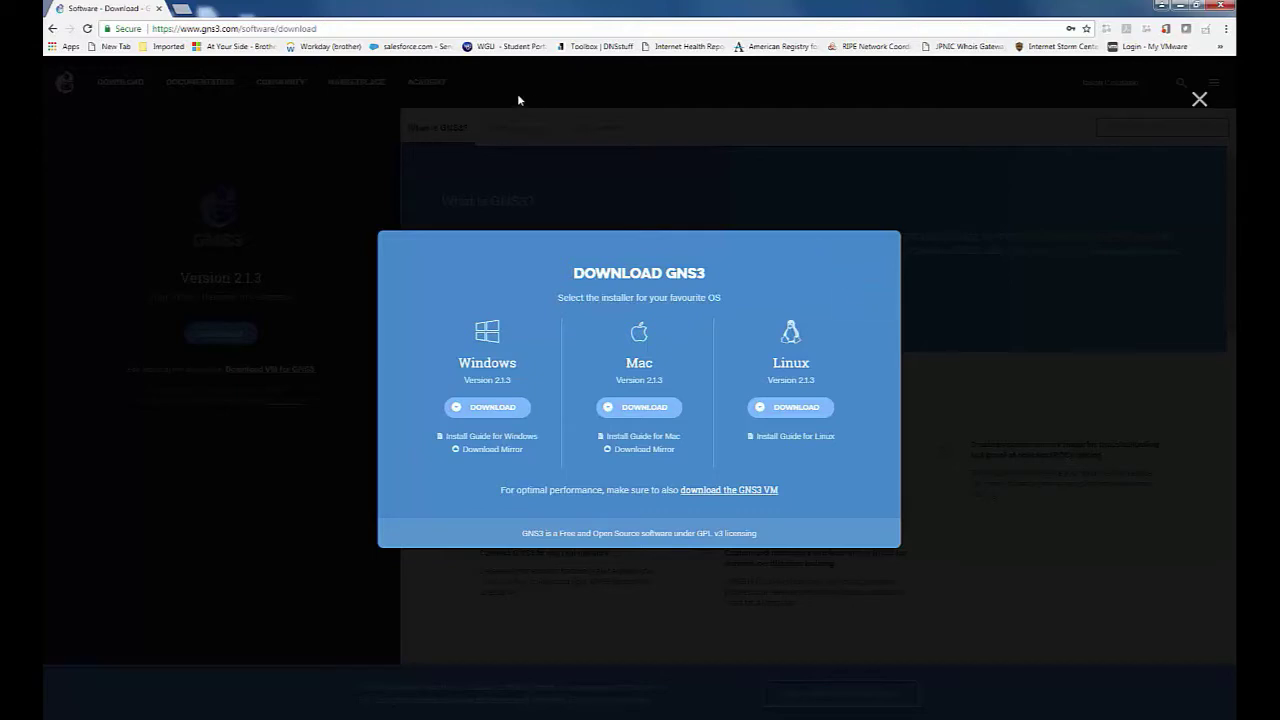
# Step: Search Google for "download juniper olive" and open the ProTechGurus page on the JunOS Olive image for GNS3
pyautogui.click(578, 33)
pyautogui.write('www.google.com')
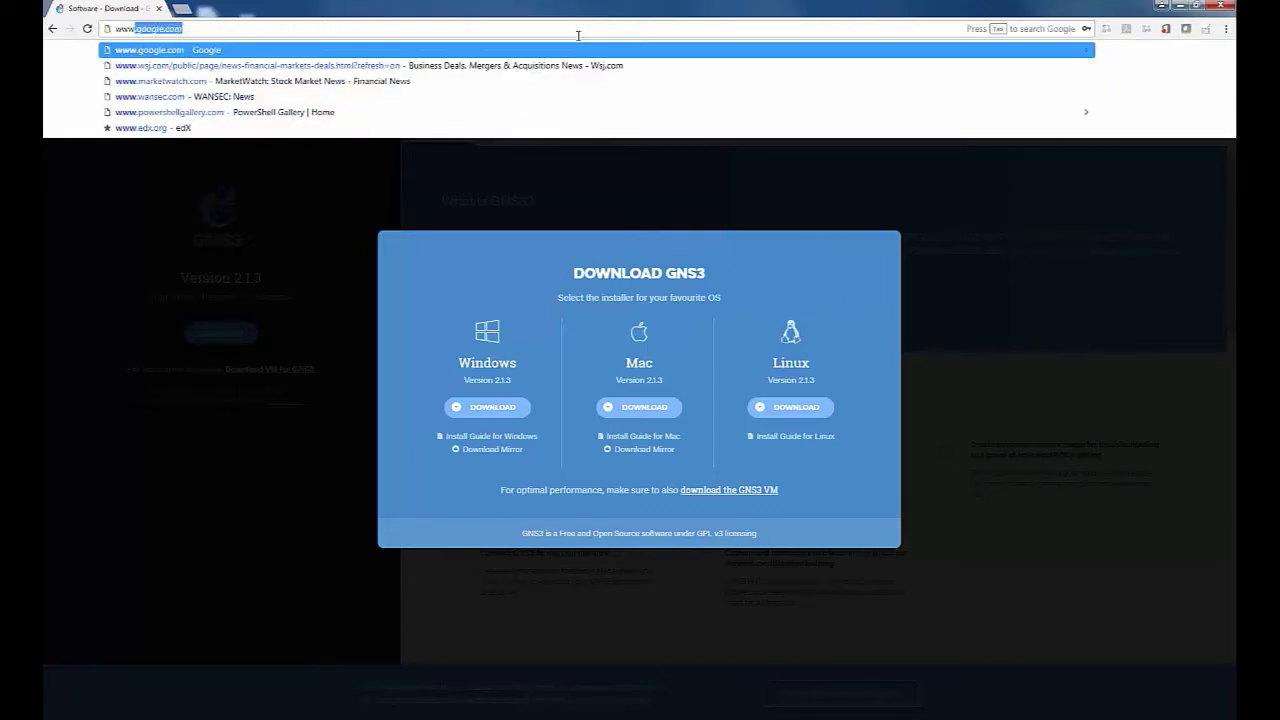
pyautogui.press('Return')
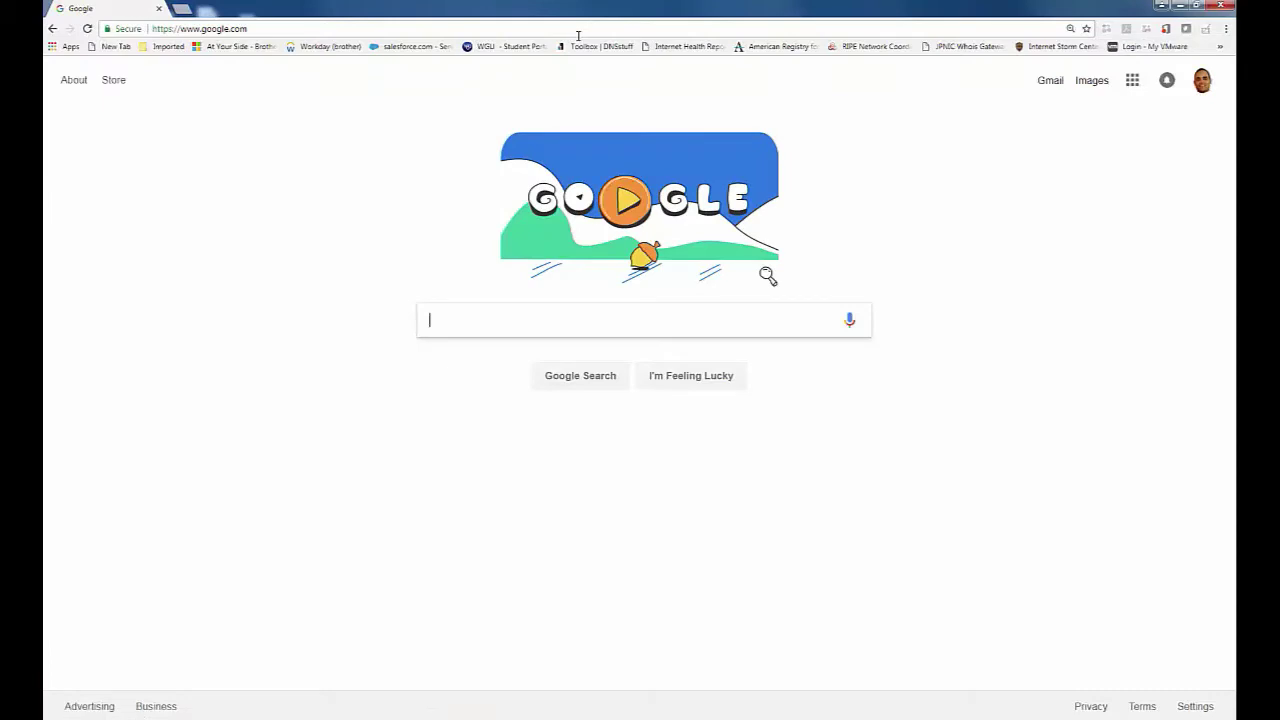
pyautogui.write('downloa')
pyautogui.press('Down')
pyautogui.press('Down')
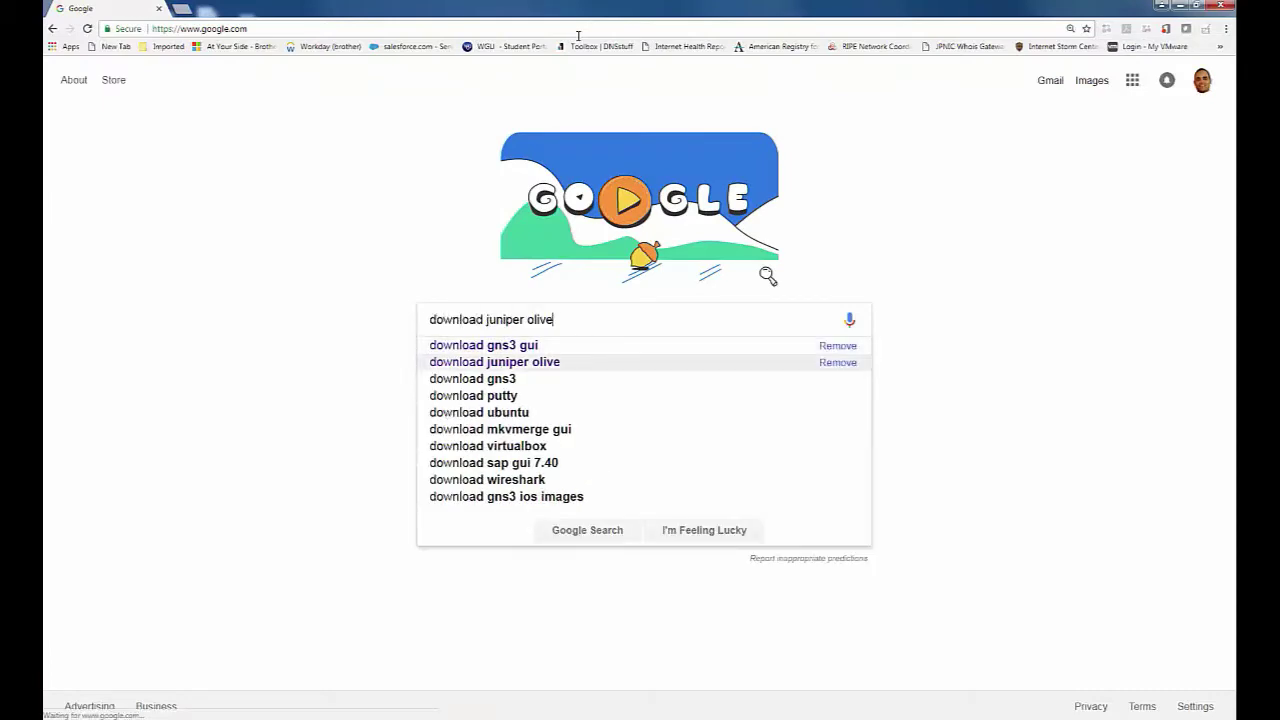
pyautogui.press('Return')
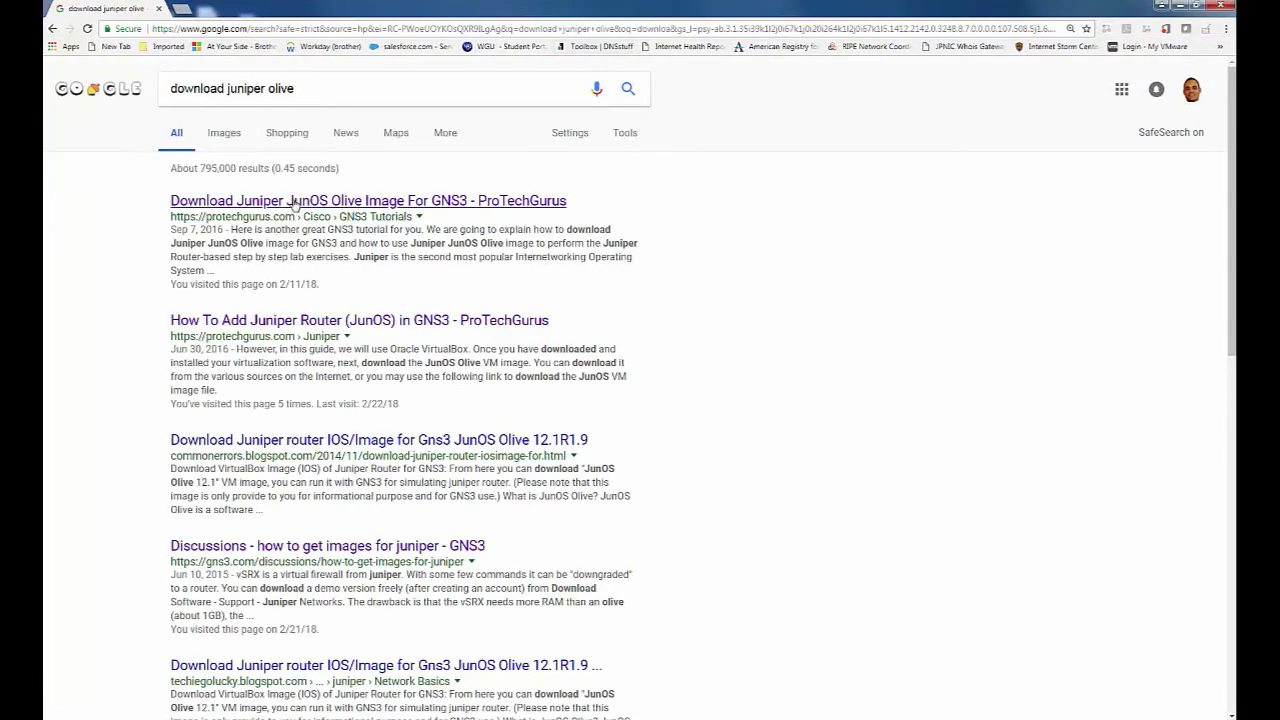
pyautogui.click(295, 204)
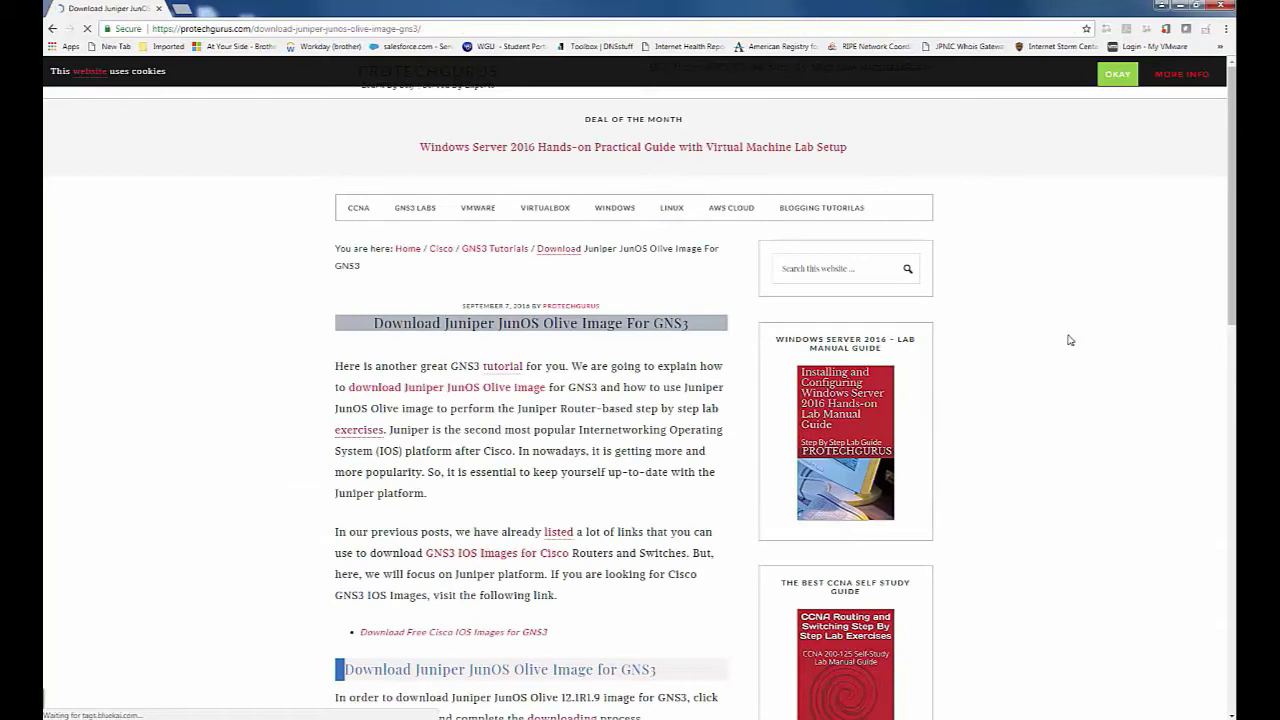
# Step: Follow the article's Juniper JunOS Olive image link and request the 12.1R1.9 VirtualBox .ova download from Google Drive despite the missing virus scan
pyautogui.scroll(-2, 1067, 340)
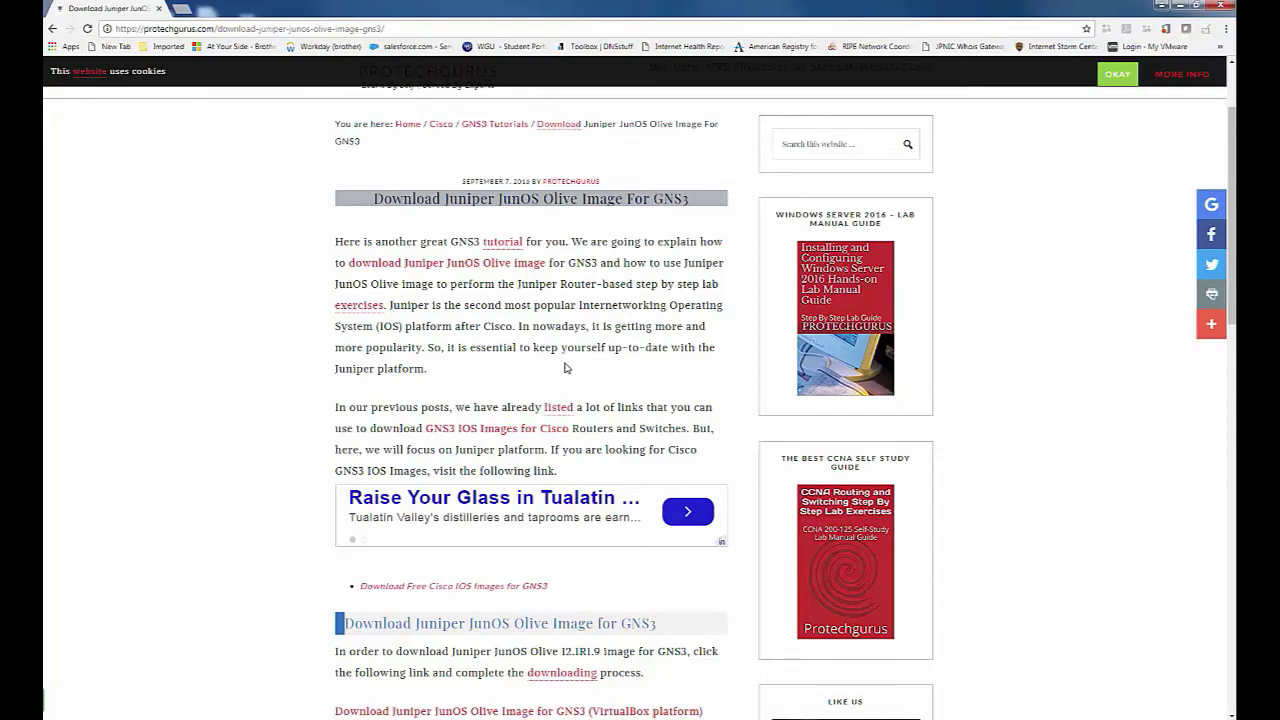
pyautogui.scroll(-1, 563, 372)
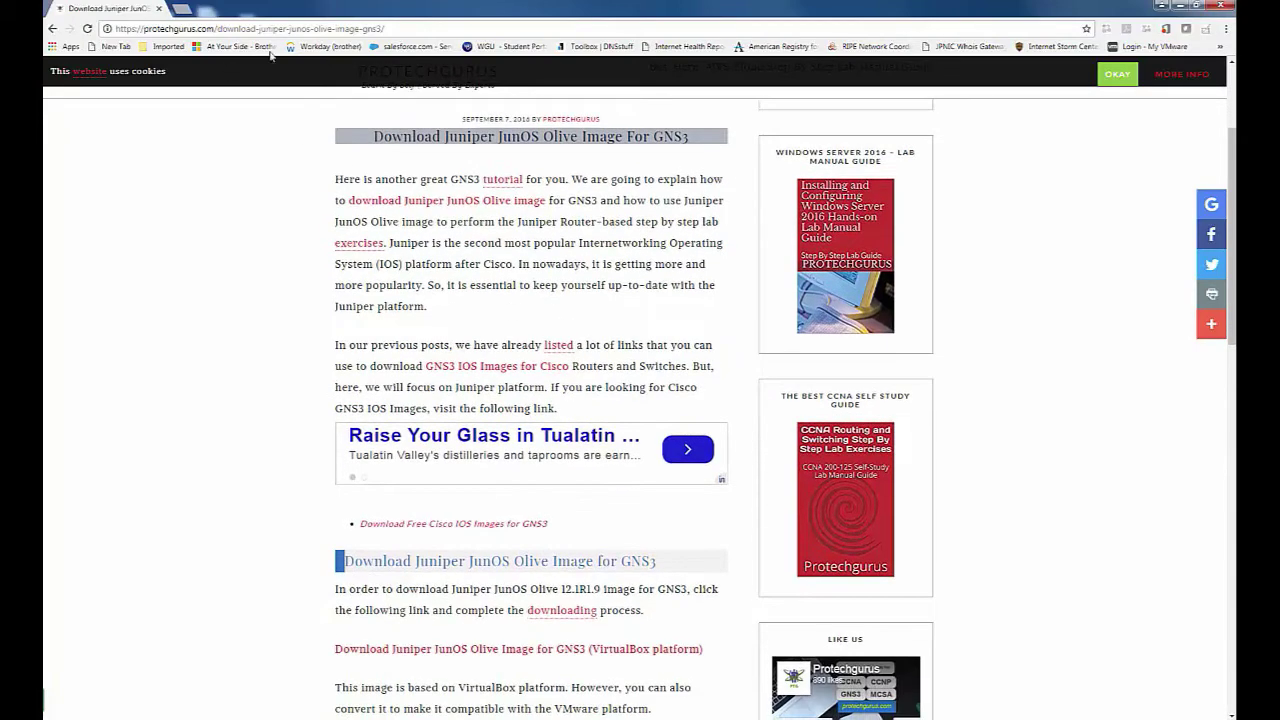
pyautogui.scroll(2, 445, 290)
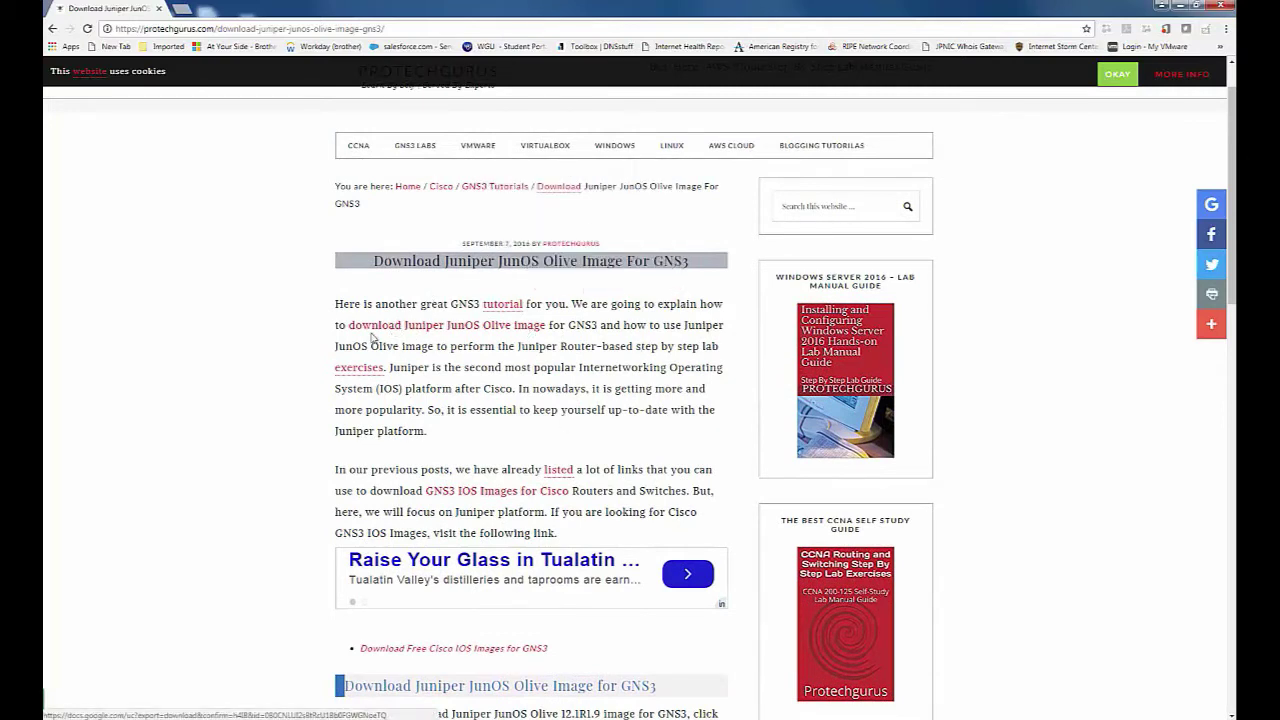
pyautogui.click(533, 331)
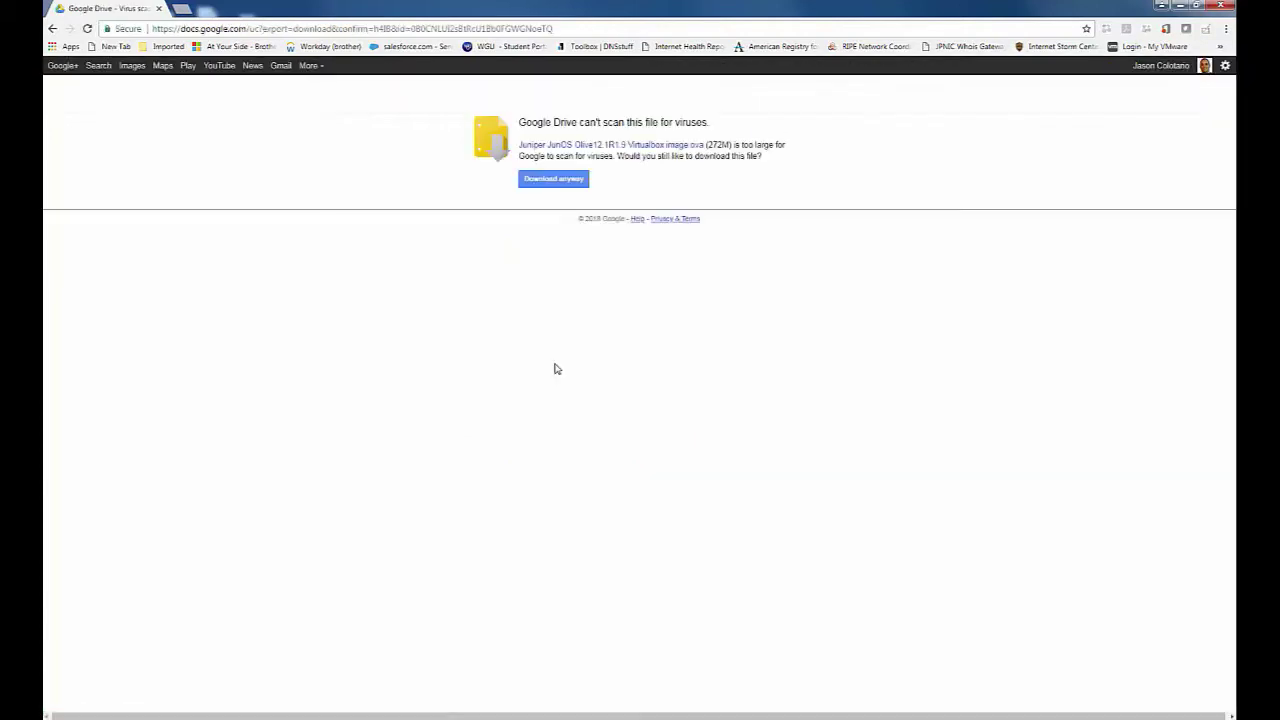
pyautogui.click(561, 184)
pyautogui.click(463, 154)
# Step: Switch to Oracle VM VirtualBox Manager and look up the Import Appliance command without running it
pyautogui.moveTo(482, 716)
pyautogui.moveTo(521, 716)
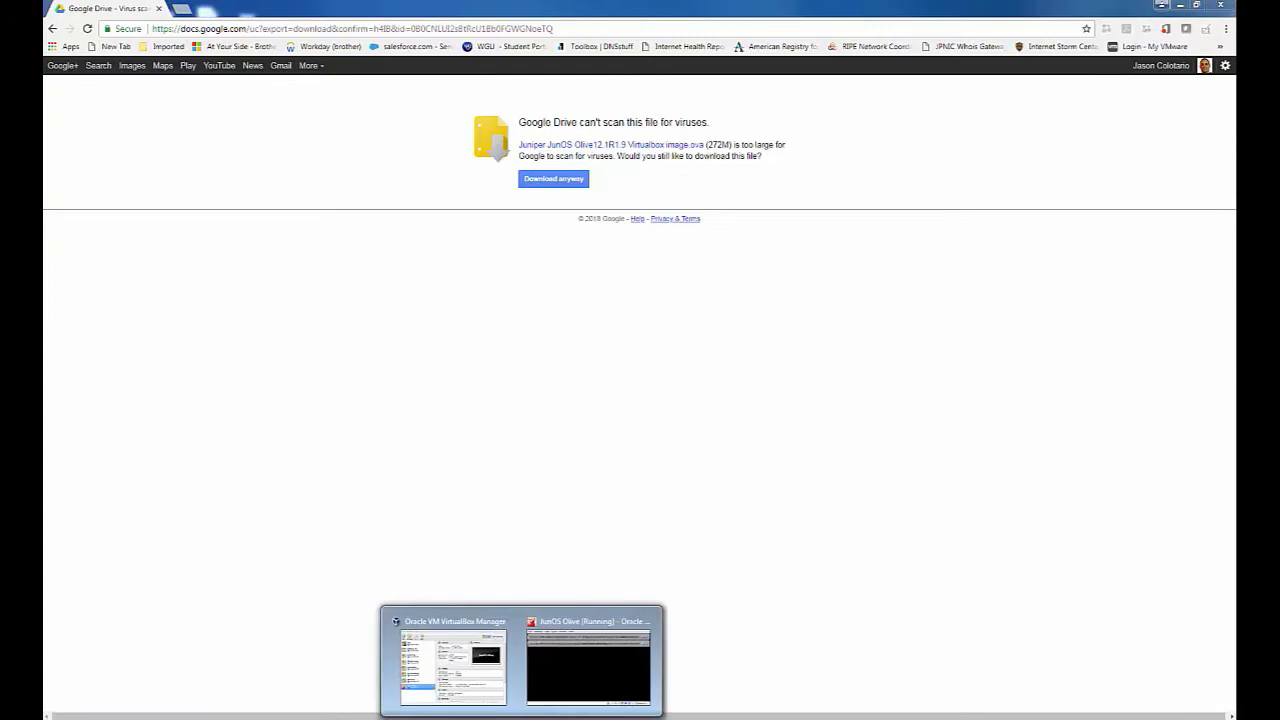
pyautogui.click(446, 665)
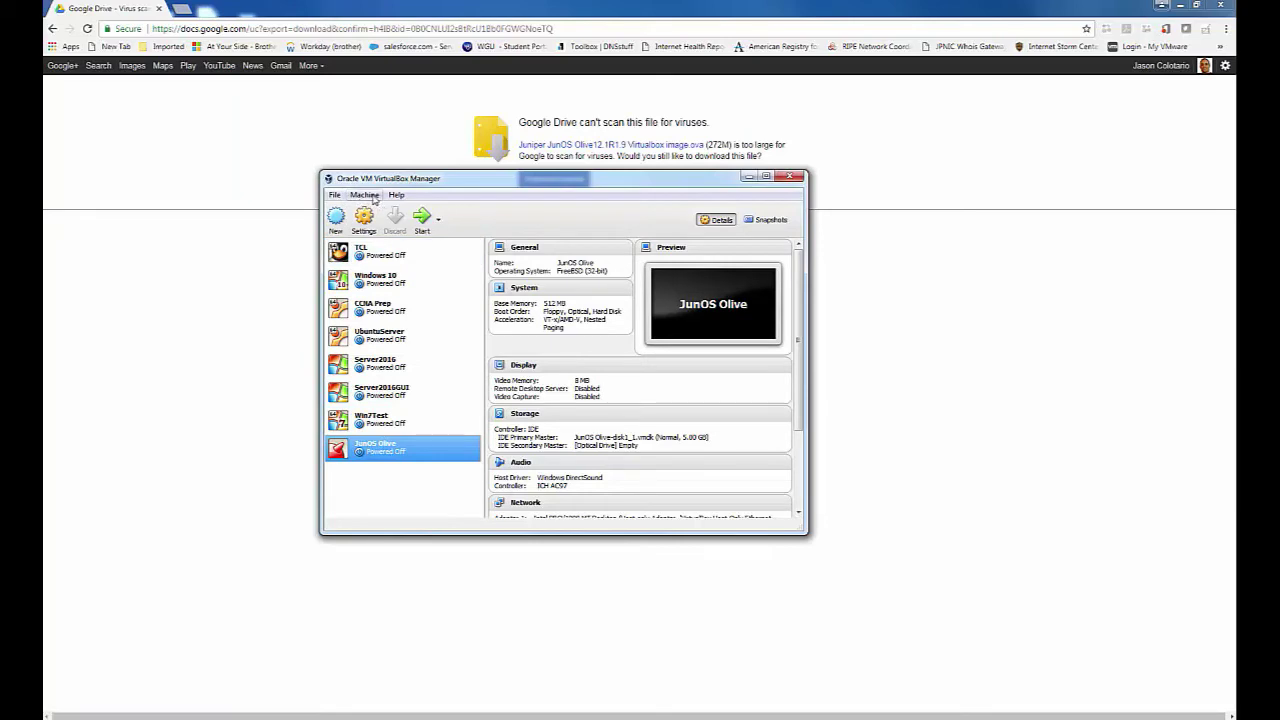
pyautogui.click(336, 195)
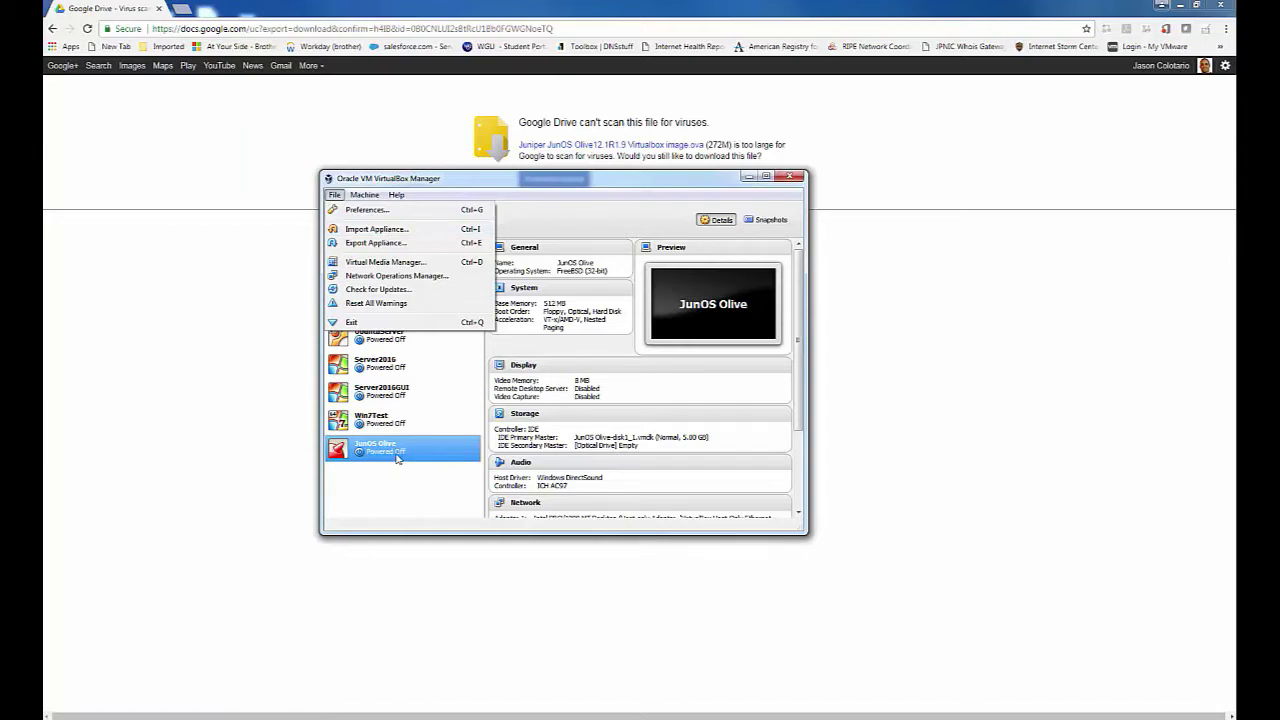
pyautogui.click(421, 492)
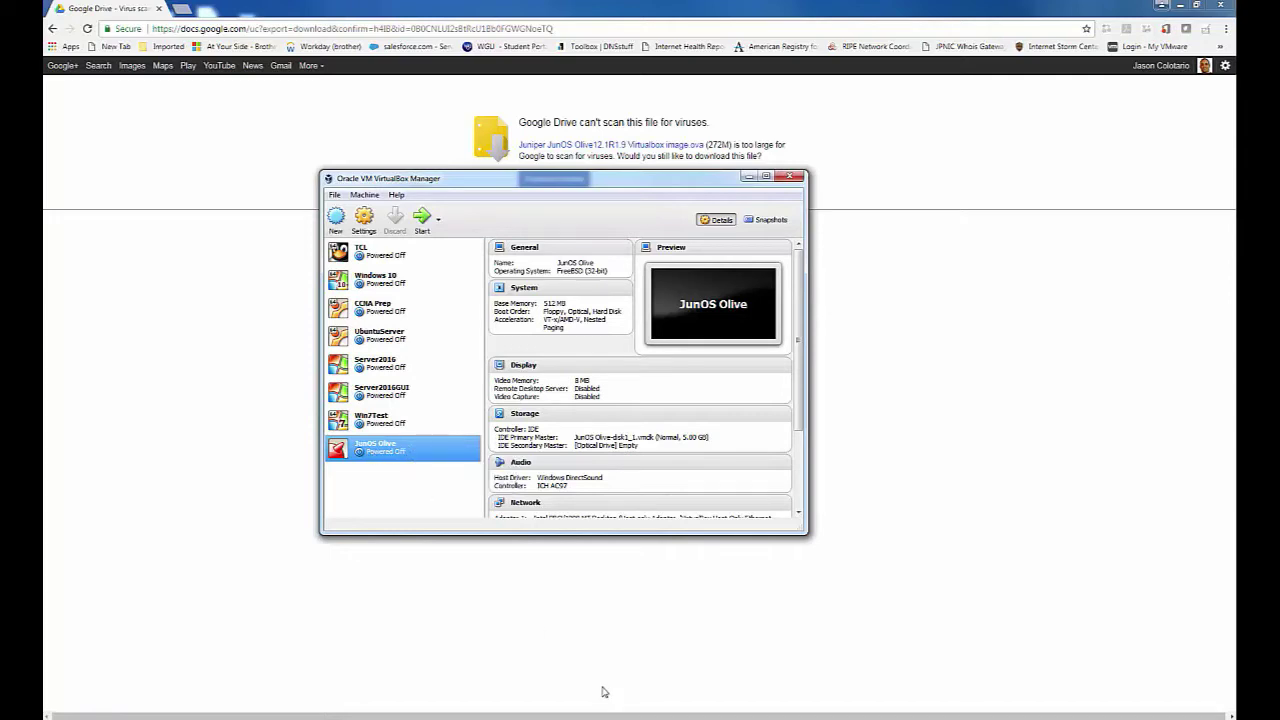
# Step: Bring up the running JunOS Olive virtual machine's console and place it beside the machine list in VirtualBox Manager
pyautogui.moveTo(560, 716)
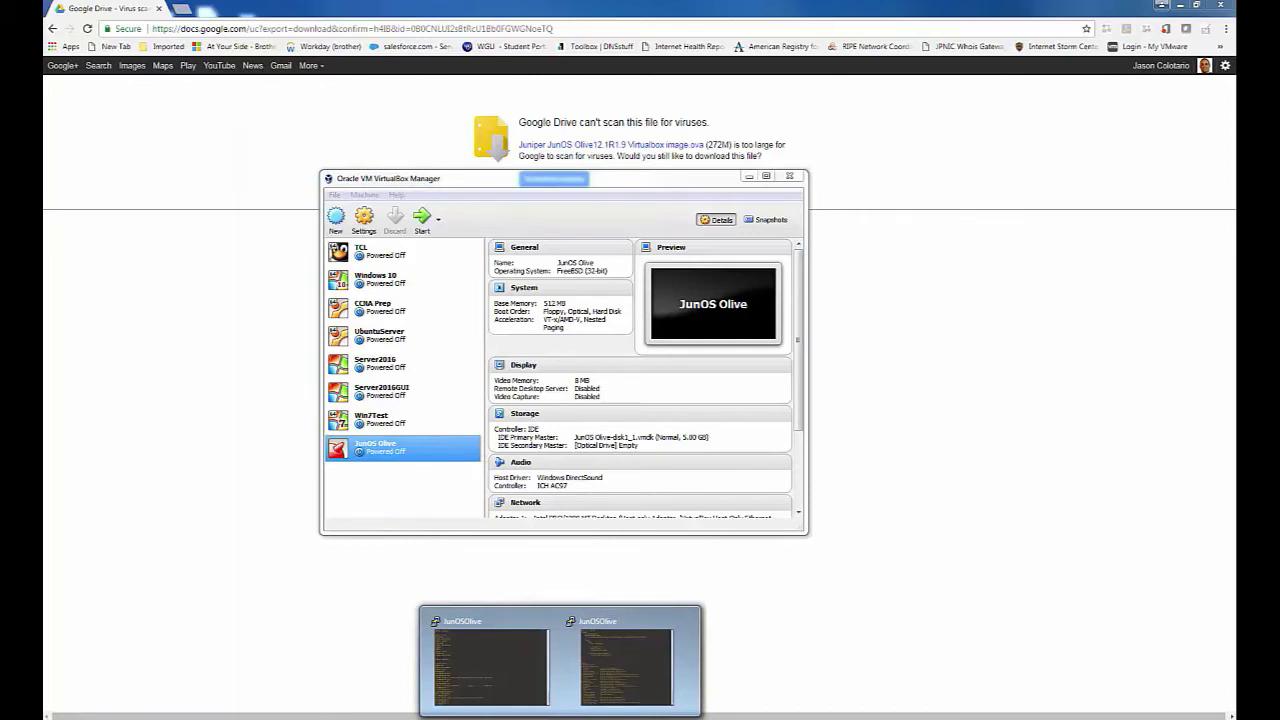
pyautogui.click(572, 682)
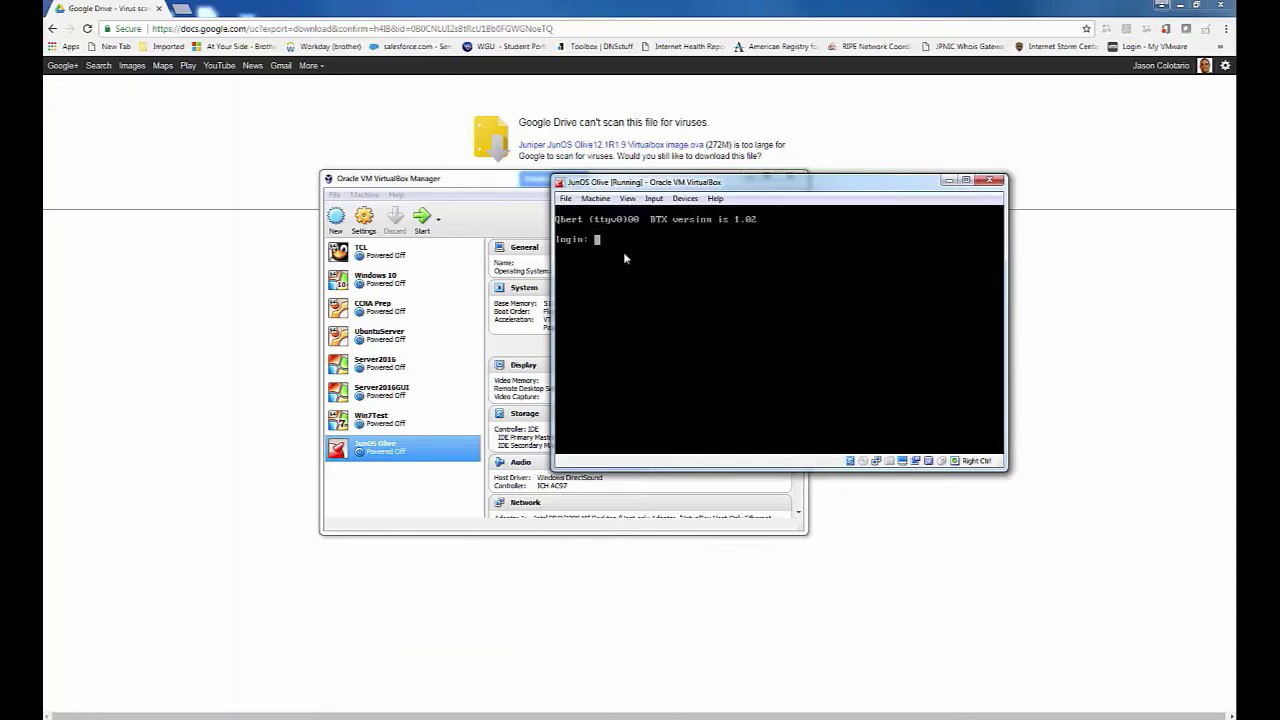
pyautogui.moveTo(735, 187); pyautogui.dragTo(569, 228)
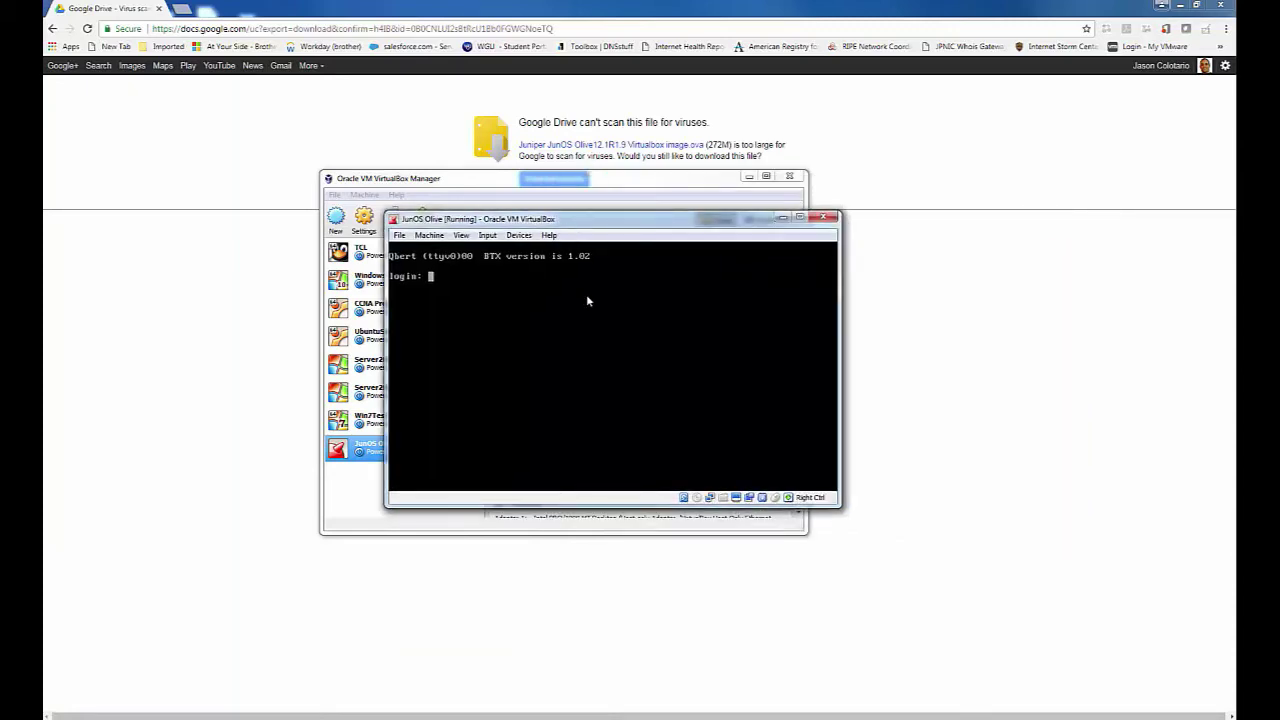
pyautogui.moveTo(576, 226); pyautogui.dragTo(645, 230)
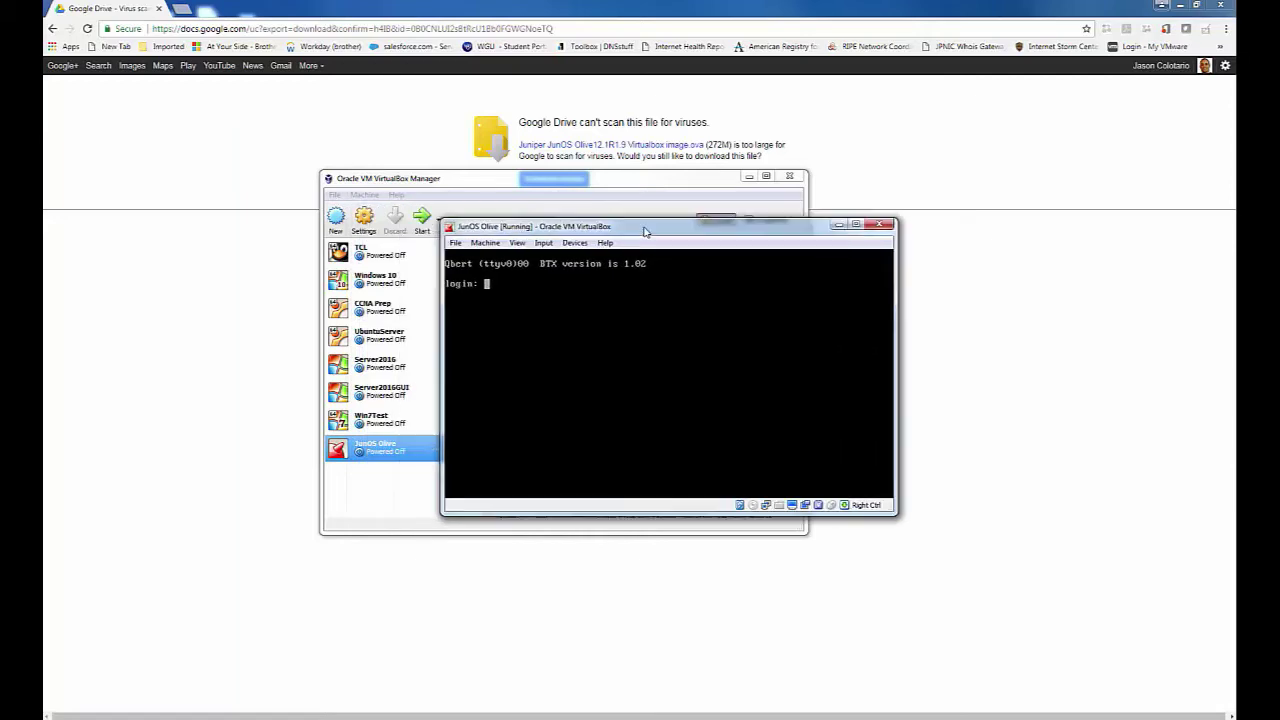
# Step: Switch to the JunEnv project in GNS3 and arrange its window below VirtualBox Manager and the JunOS Olive console
pyautogui.click(483, 716)
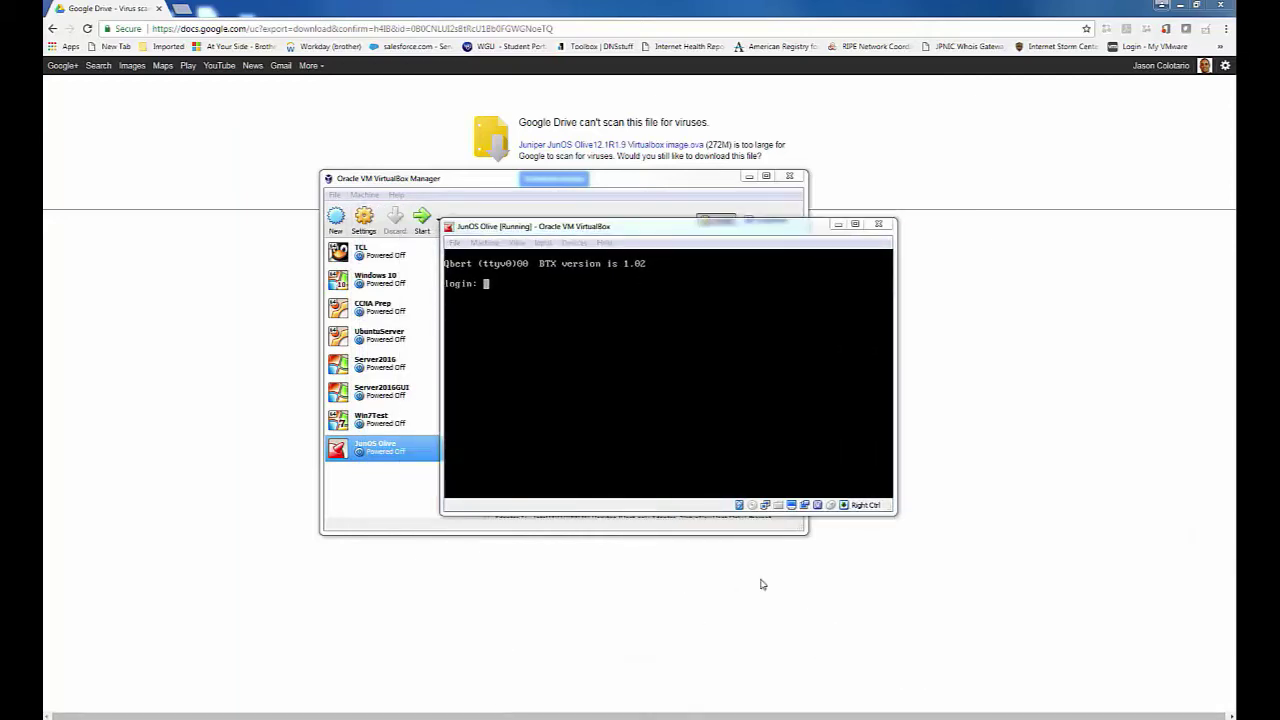
pyautogui.hotkey('alt', 'Tab')
pyautogui.moveTo(780, 145); pyautogui.dragTo(606, 150)
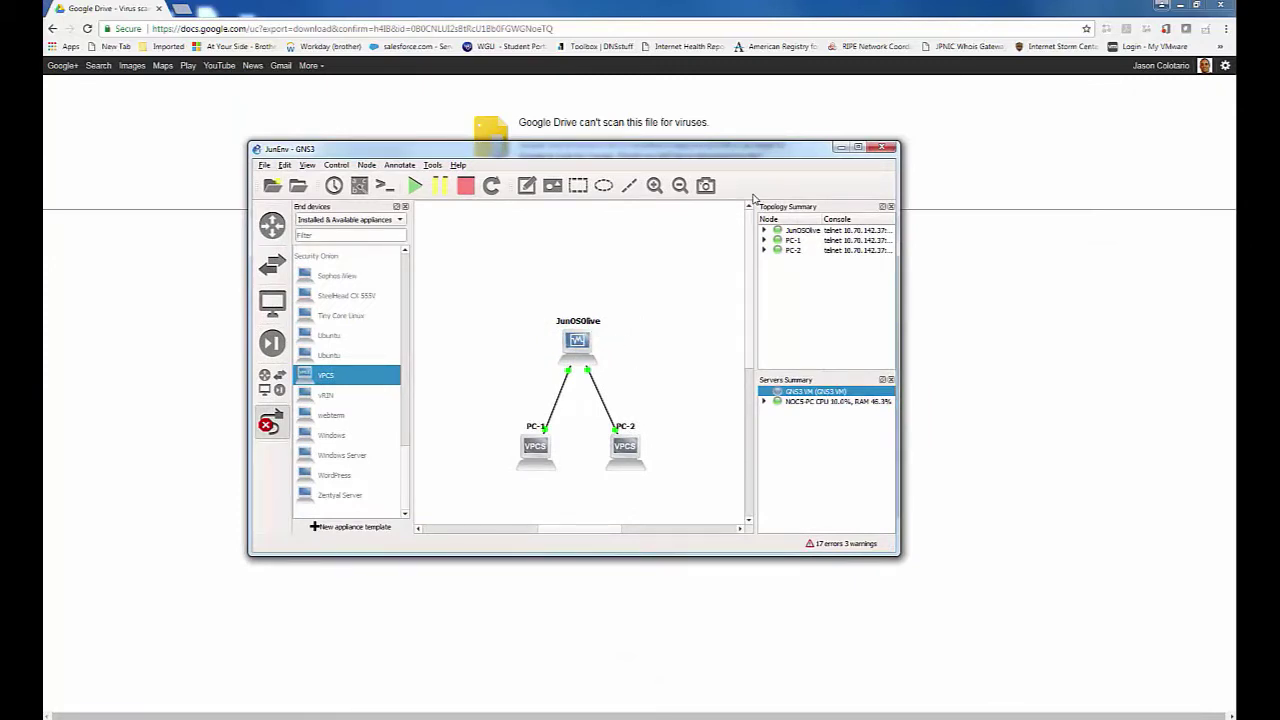
pyautogui.moveTo(754, 152); pyautogui.dragTo(812, 388)
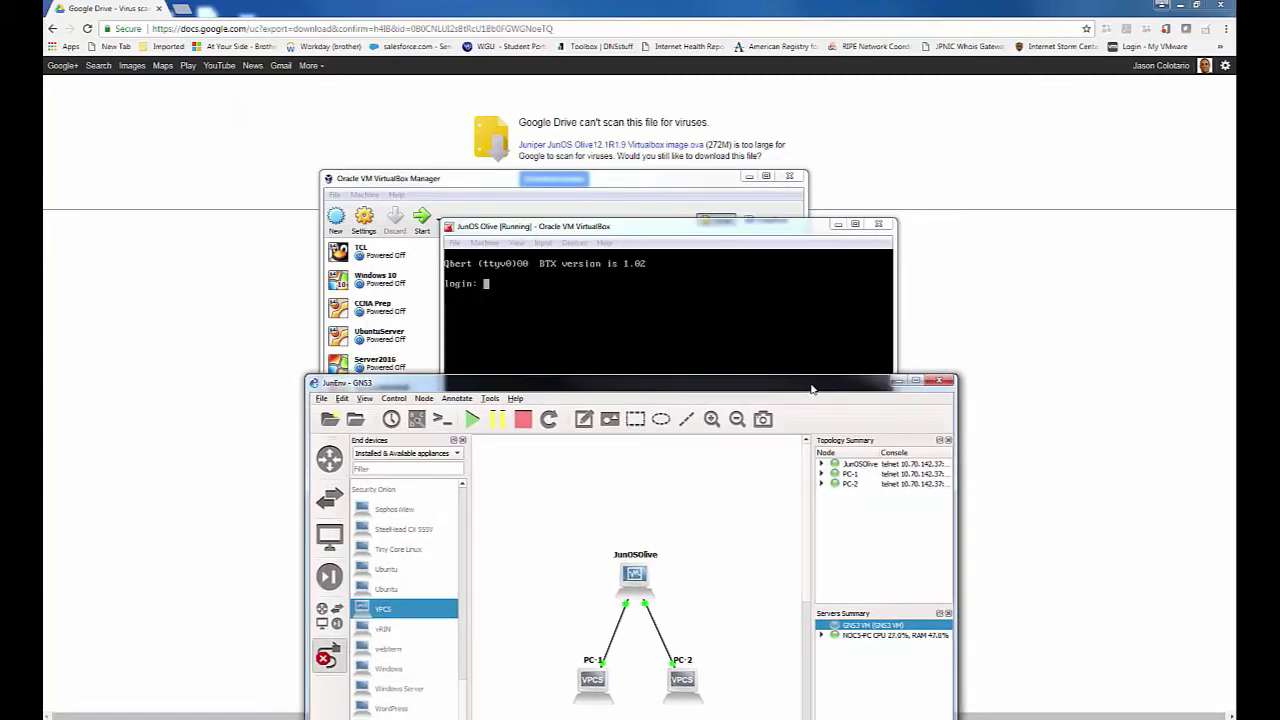
pyautogui.moveTo(812, 388); pyautogui.dragTo(810, 514)
pyautogui.moveTo(645, 230); pyautogui.dragTo(845, 160)
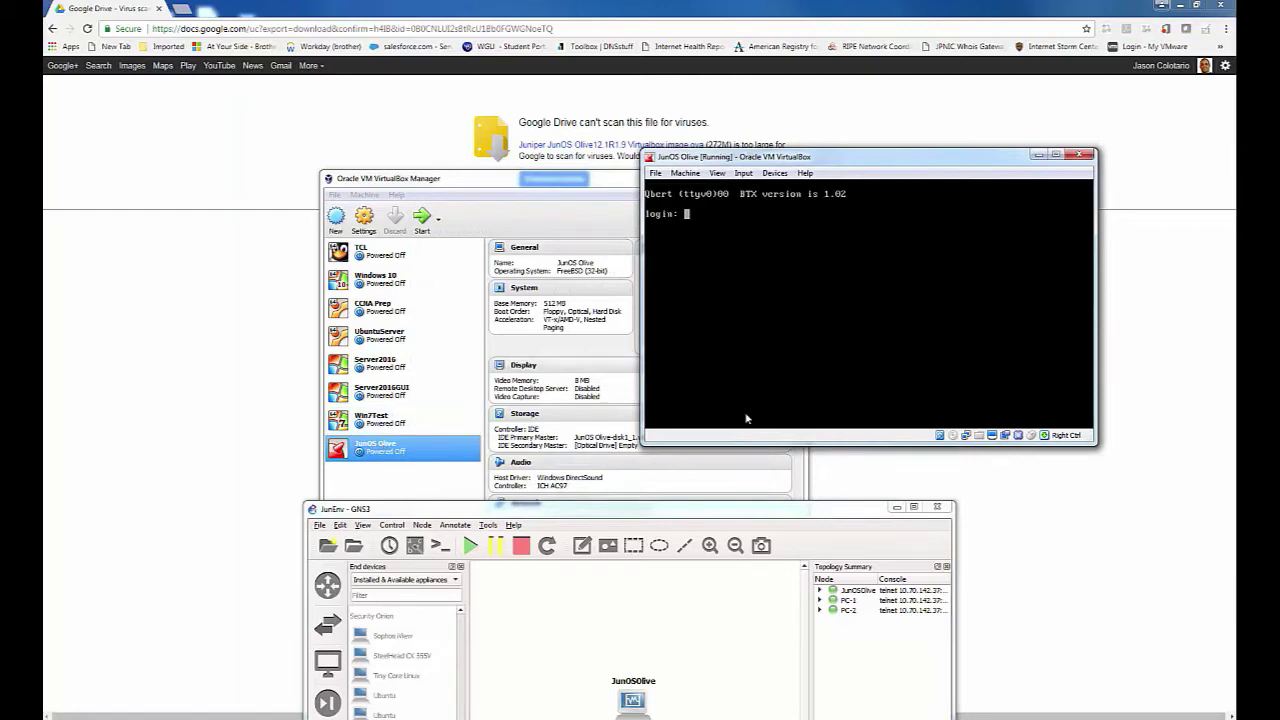
pyautogui.moveTo(759, 509); pyautogui.dragTo(775, 607)
# Step: Compare the JunOS Olive entry in VirtualBox Manager with its running console window, keeping the machine list visible
pyautogui.click(422, 490)
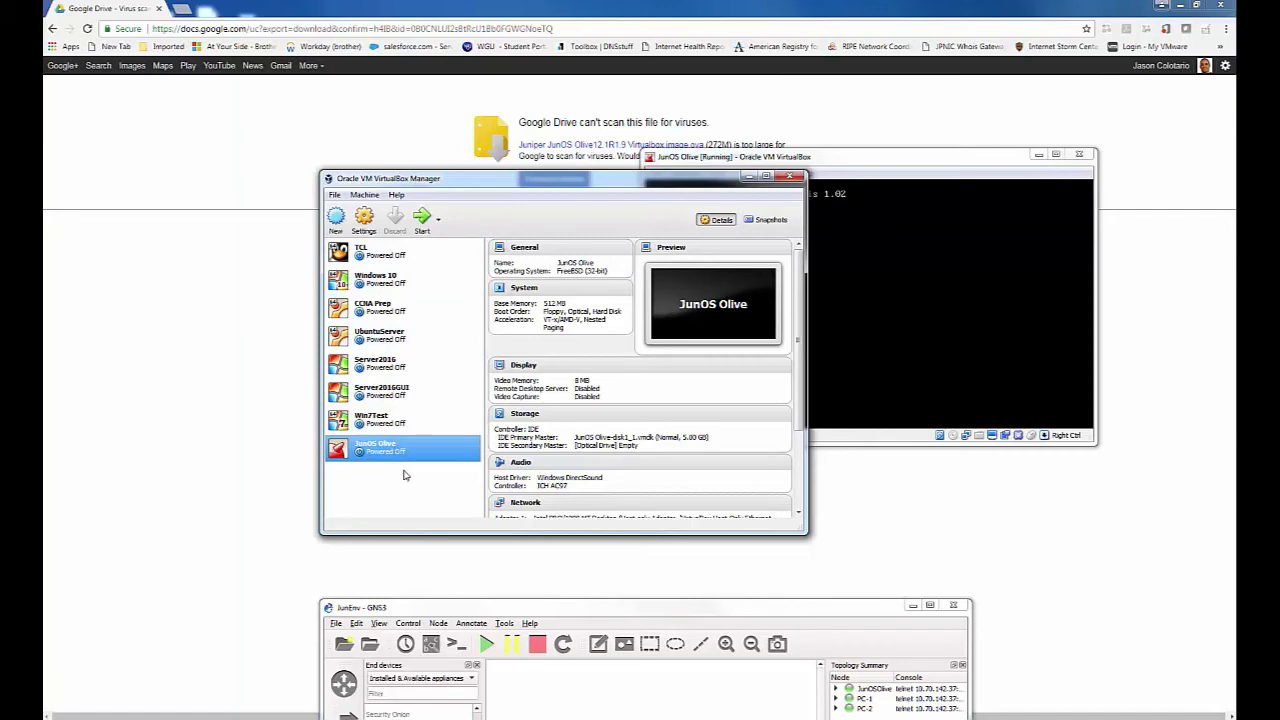
pyautogui.moveTo(838, 158); pyautogui.dragTo(568, 203)
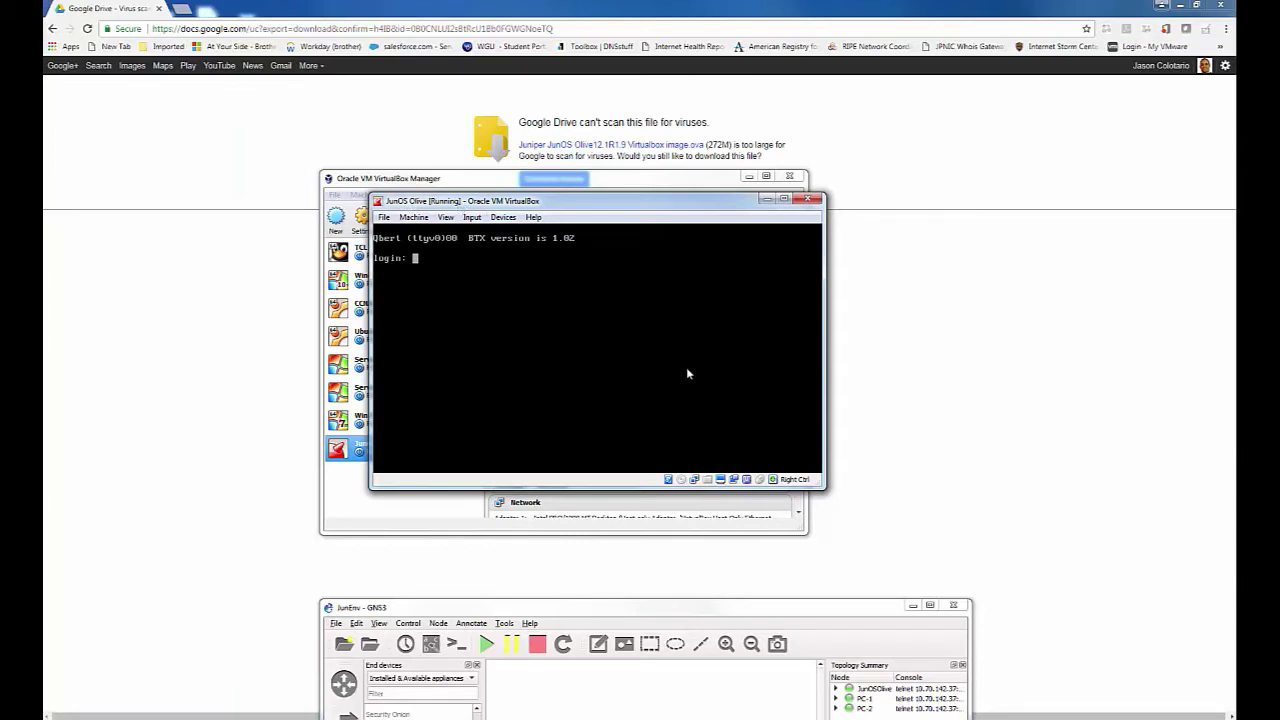
pyautogui.moveTo(583, 205); pyautogui.dragTo(768, 184)
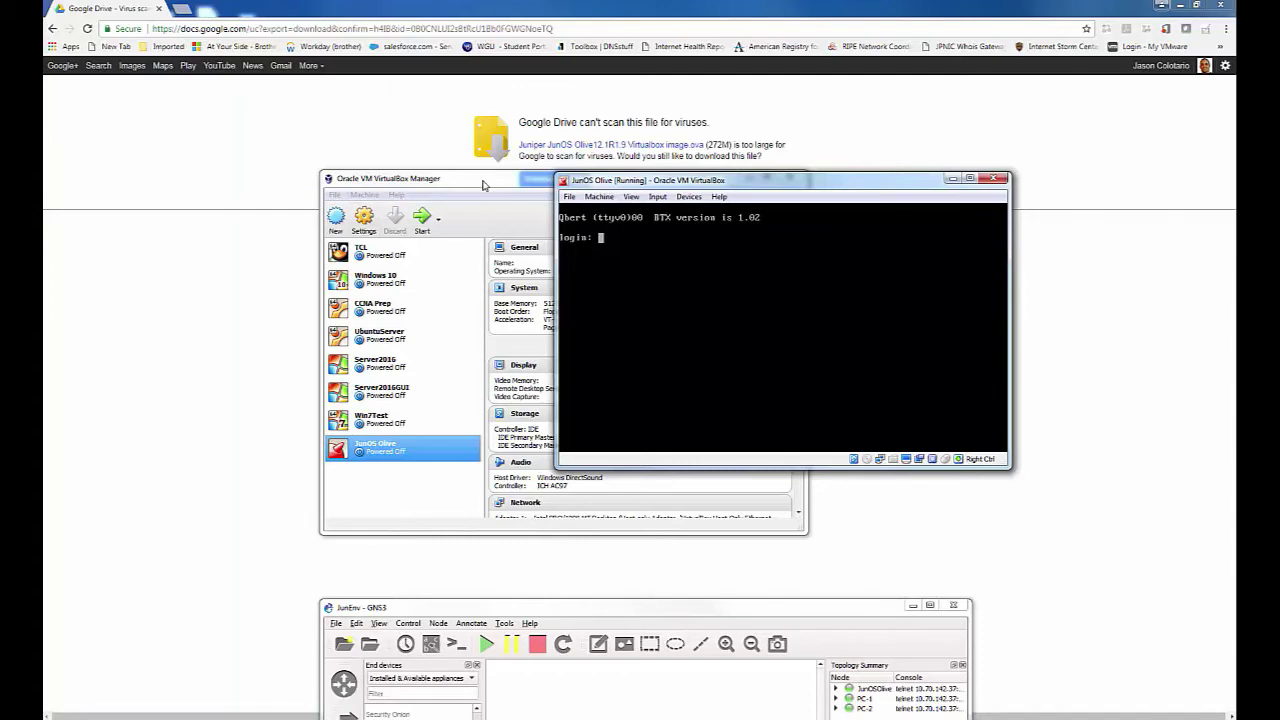
# Step: Return to the JunEnv topology in GNS3, leave link-adding mode and view the JunOSOlive node's details
pyautogui.moveTo(785, 607); pyautogui.dragTo(775, 166)
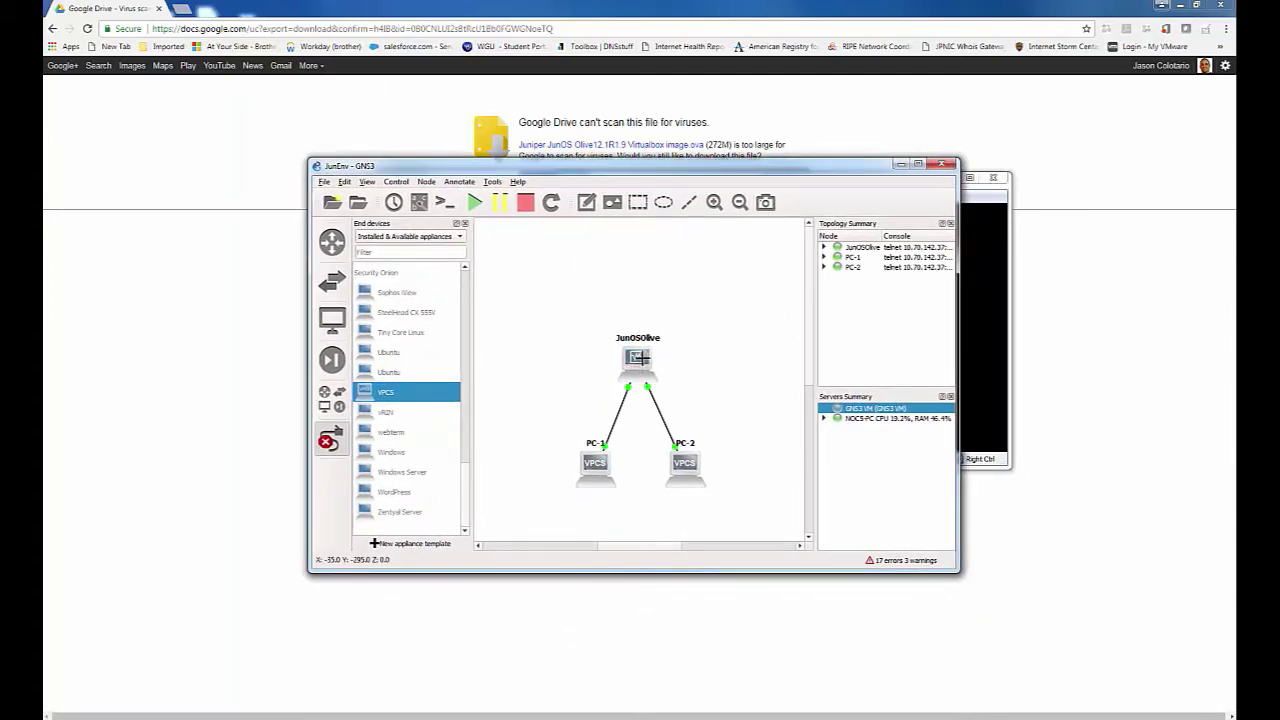
pyautogui.press('Escape')
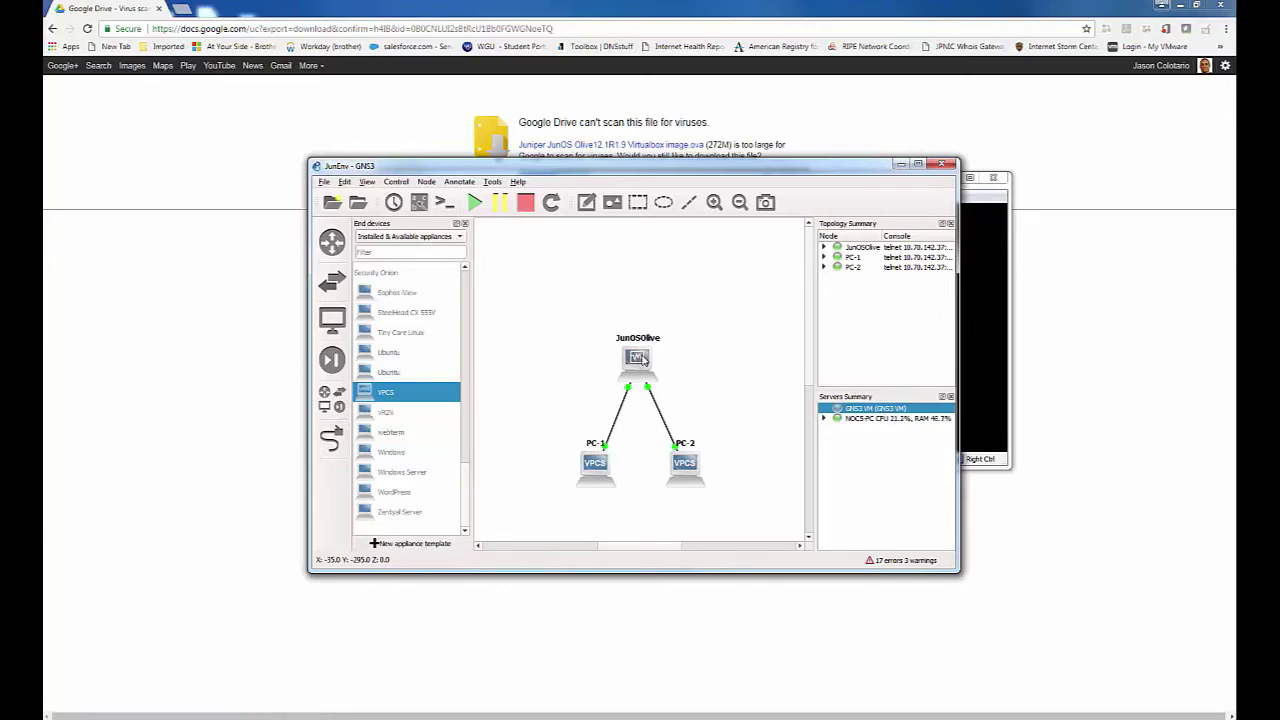
pyautogui.moveTo(643, 360)
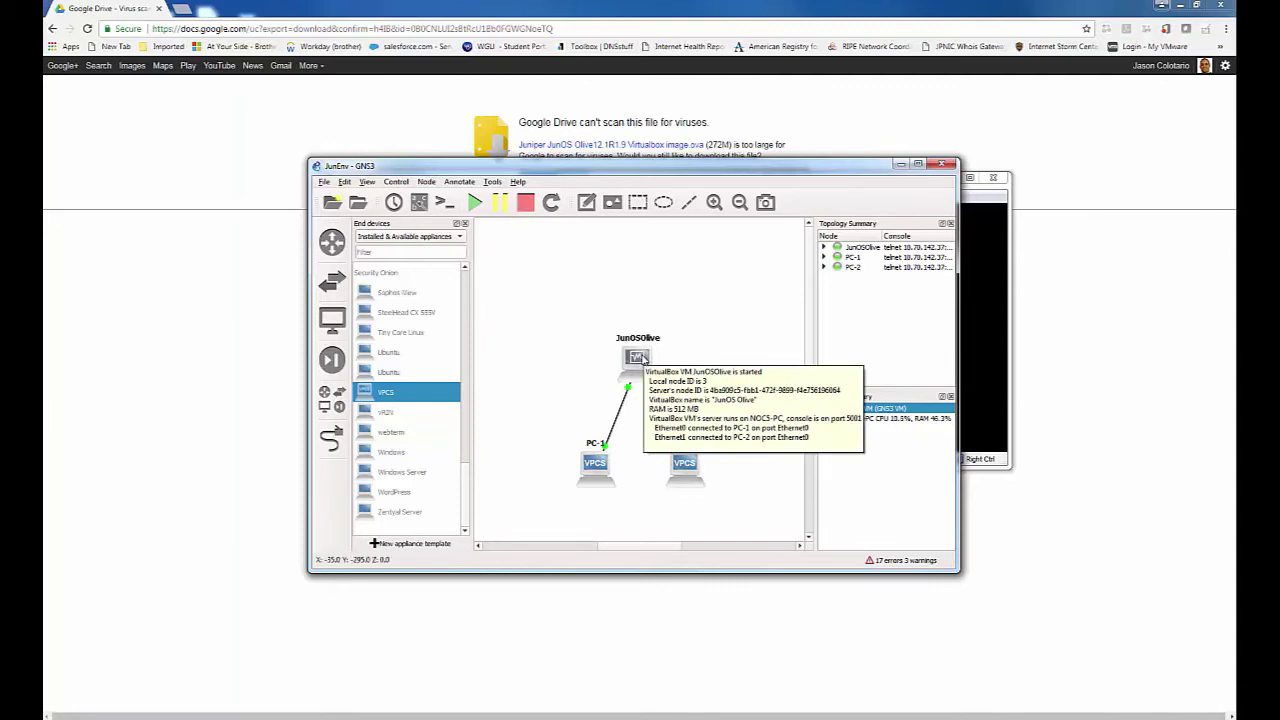
# Step: Compare the GNS3 JunOSOlive node with the VirtualBox machine behind it, and minimize the GNS3 window
pyautogui.moveTo(600, 167); pyautogui.dragTo(827, 447)
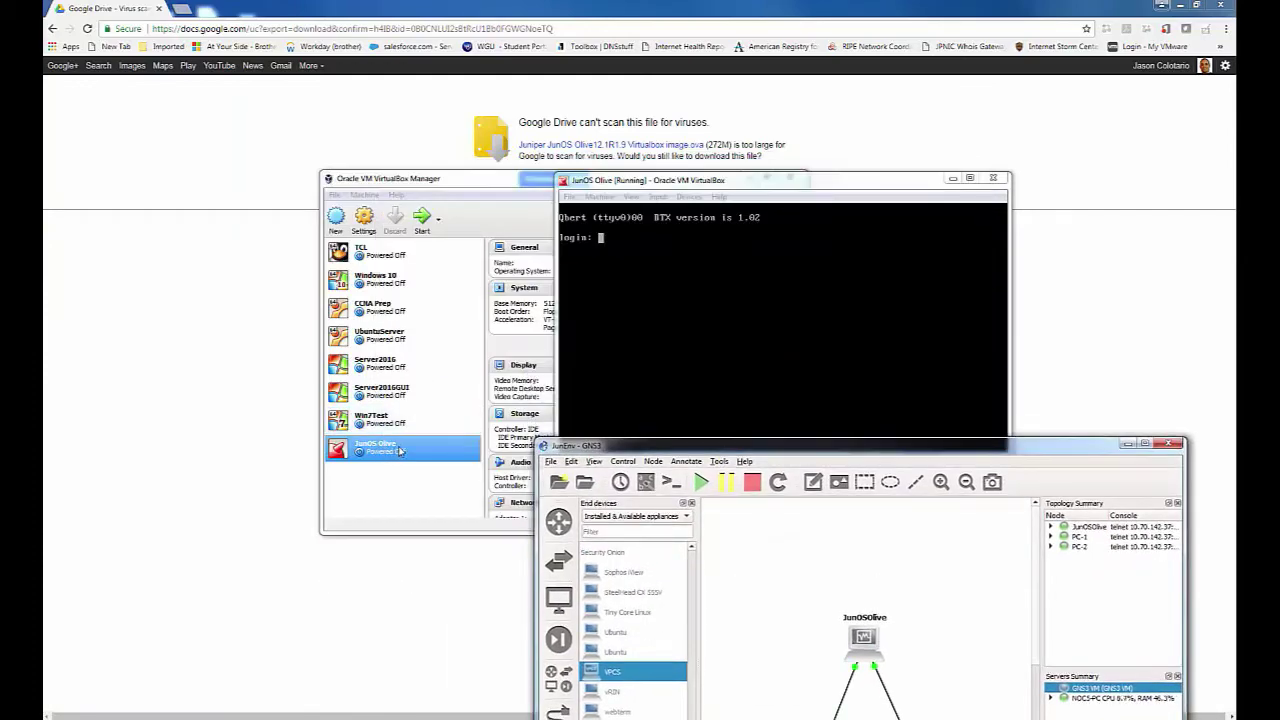
pyautogui.moveTo(928, 453); pyautogui.dragTo(723, 188)
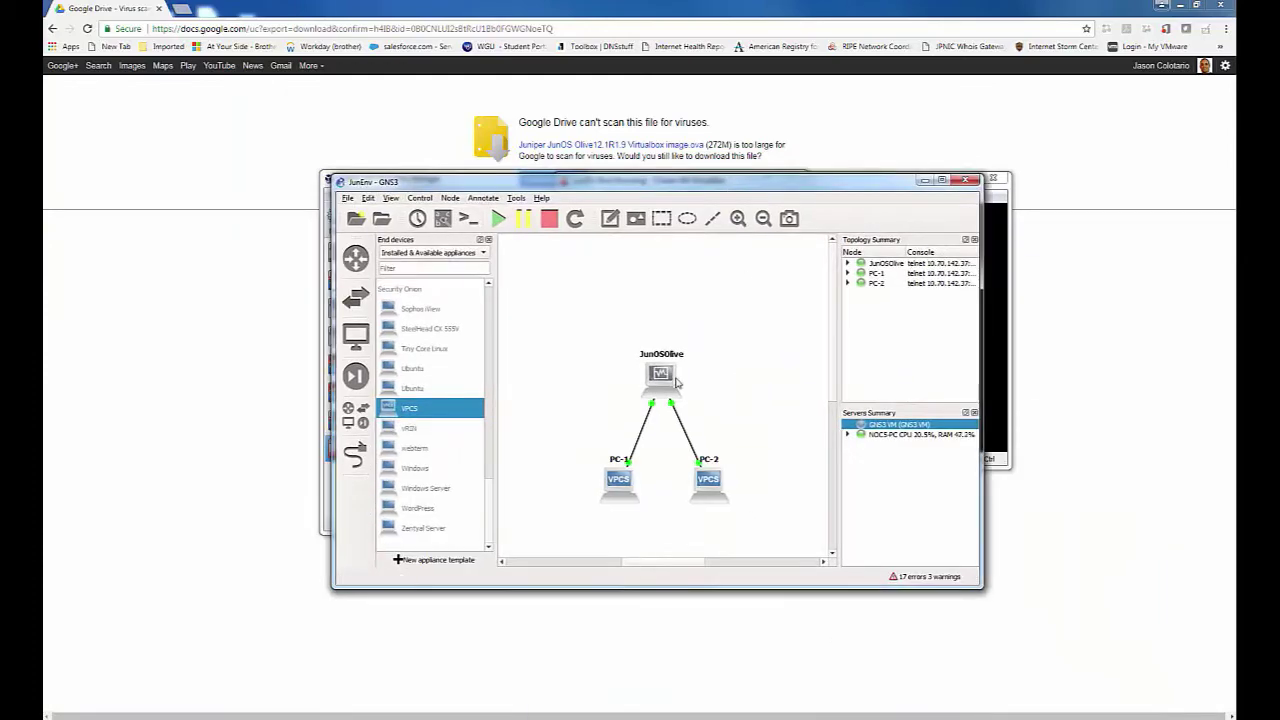
pyautogui.moveTo(663, 376)
pyautogui.moveTo(892, 186); pyautogui.dragTo(1032, 578)
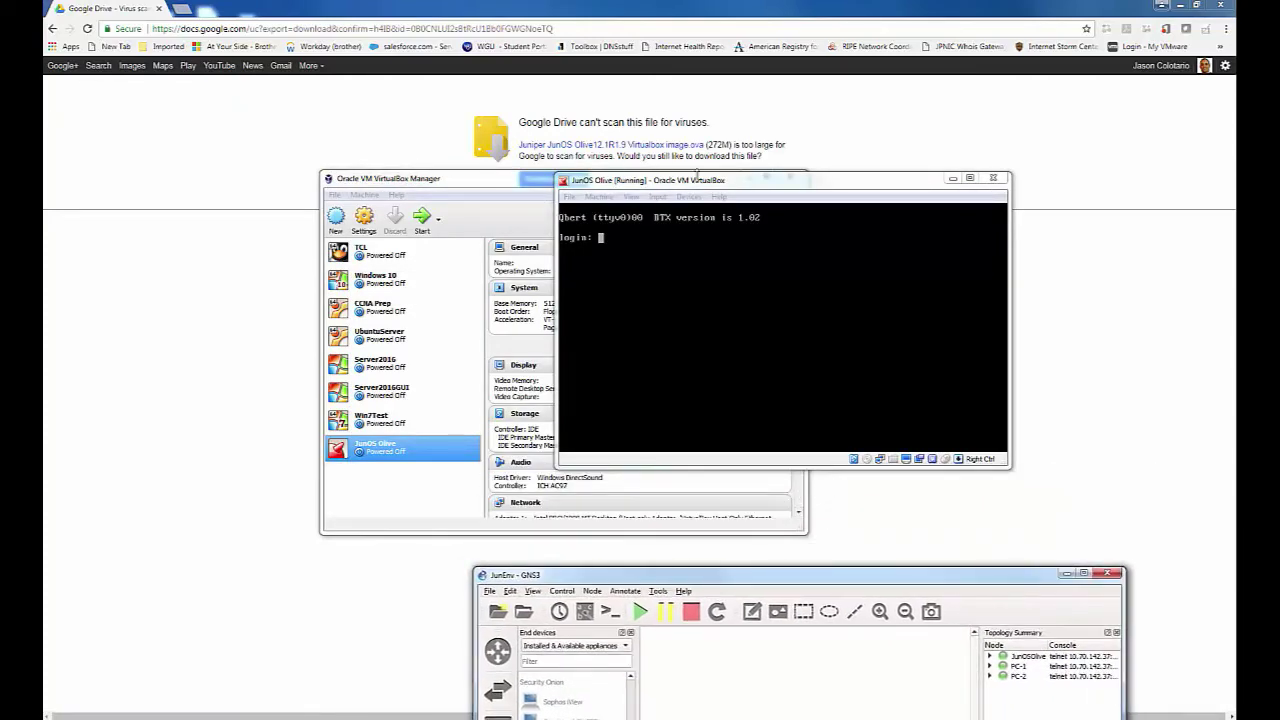
pyautogui.moveTo(742, 179); pyautogui.dragTo(695, 186)
pyautogui.moveTo(895, 581); pyautogui.dragTo(762, 255)
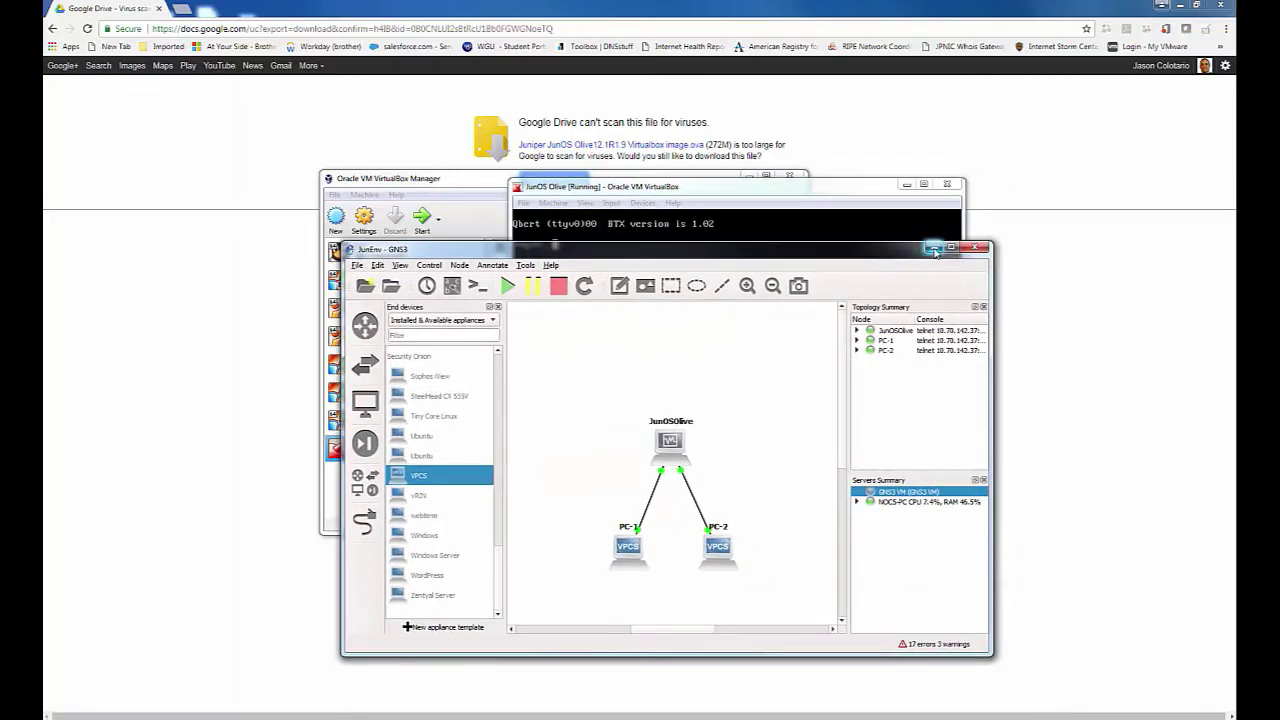
pyautogui.click(933, 248)
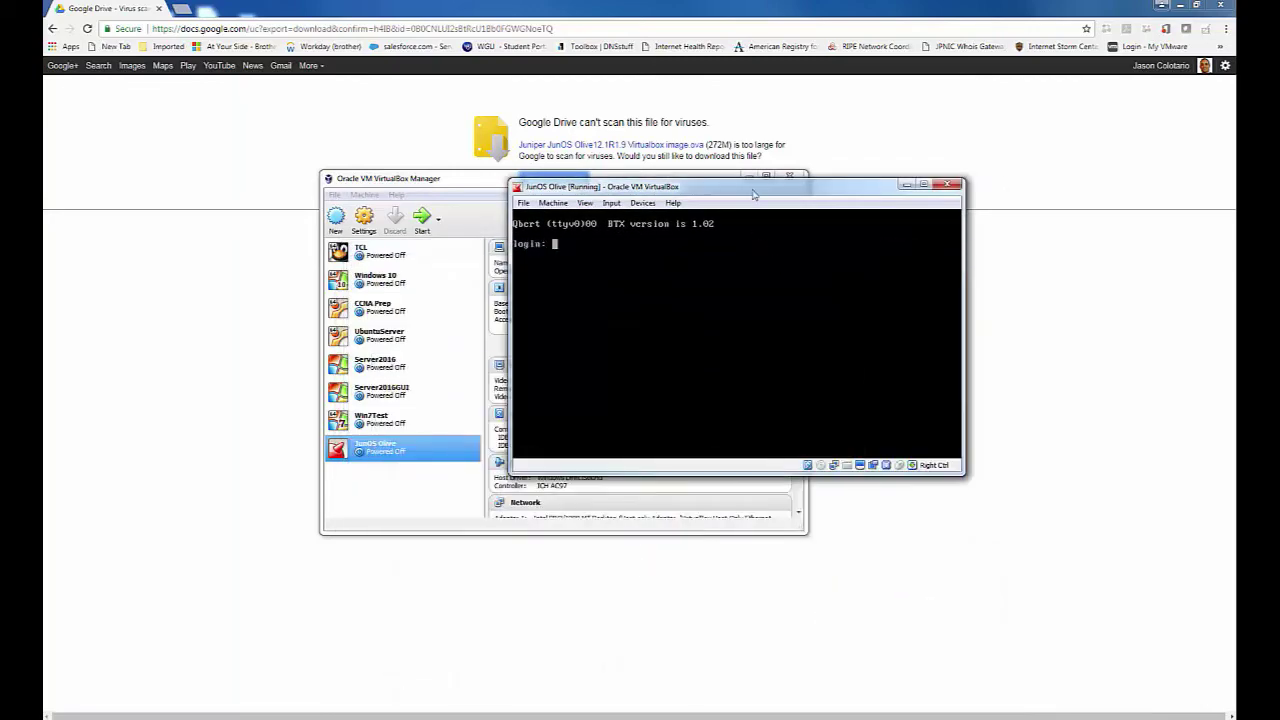
# Step: Minimize the JunOS Olive console and review the commands offered for that machine in VirtualBox Manager, without starting it
pyautogui.moveTo(843, 189); pyautogui.dragTo(857, 218)
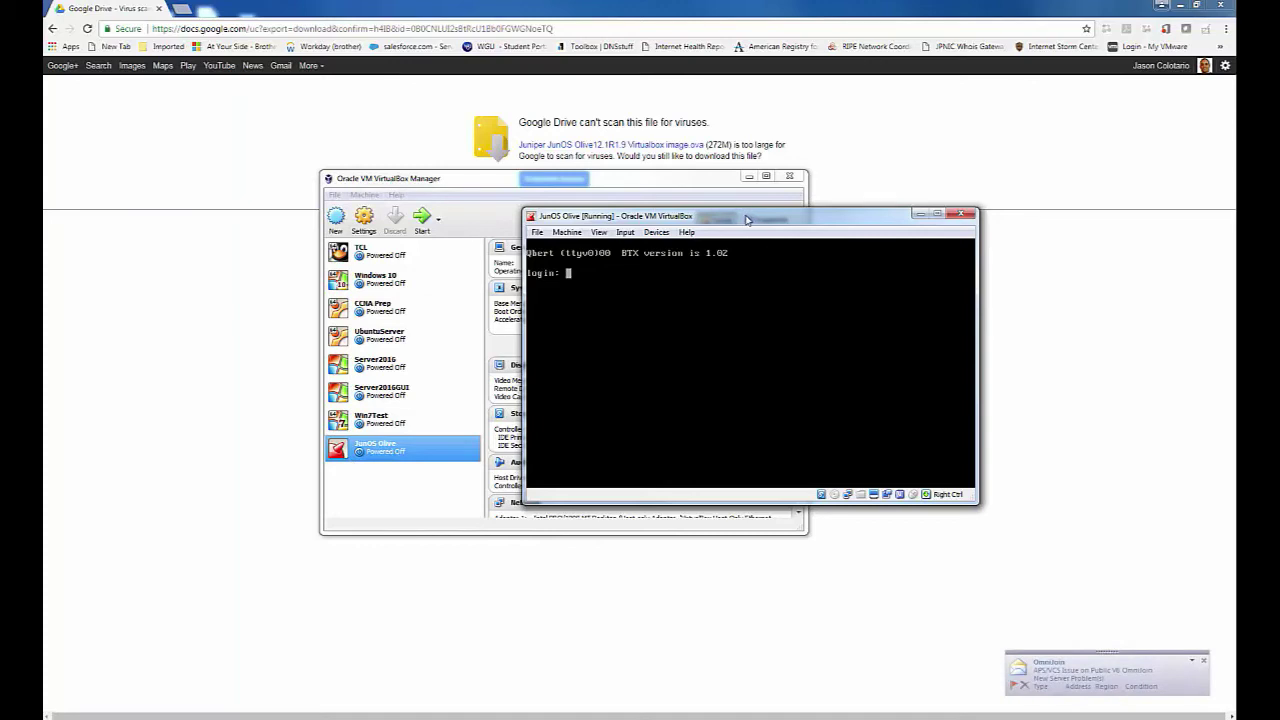
pyautogui.moveTo(757, 215); pyautogui.dragTo(564, 196)
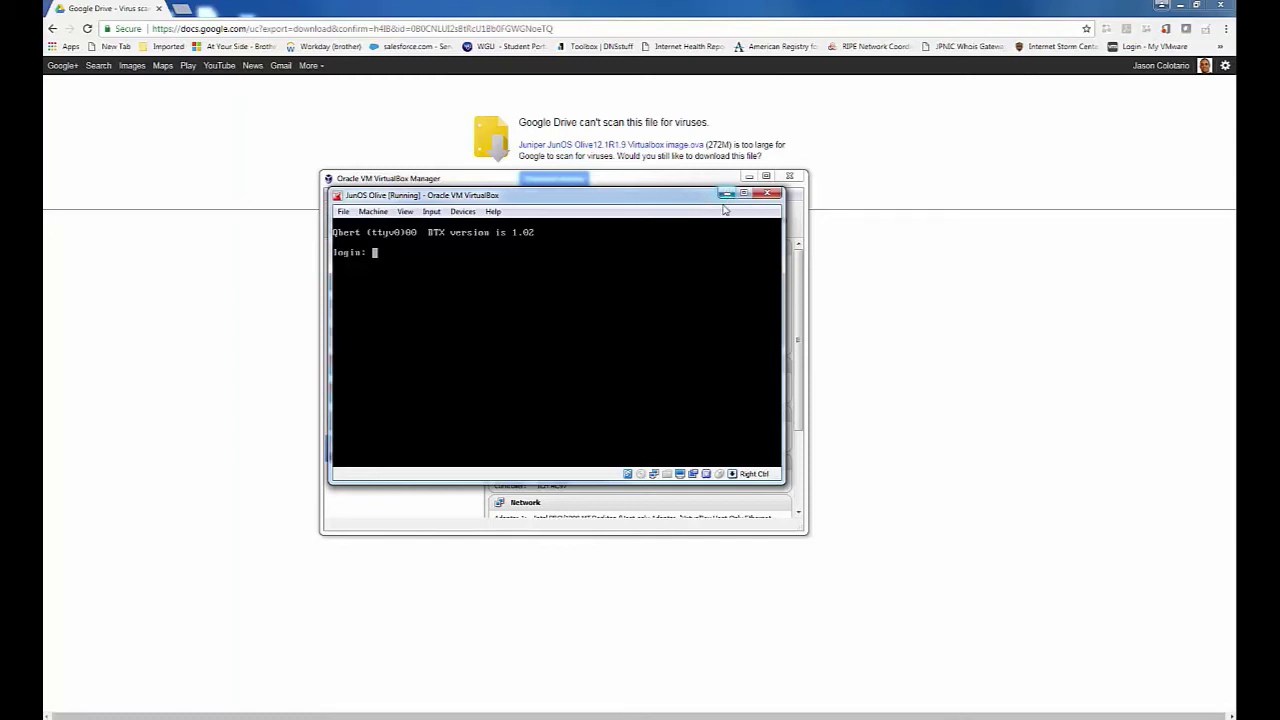
pyautogui.click(727, 193)
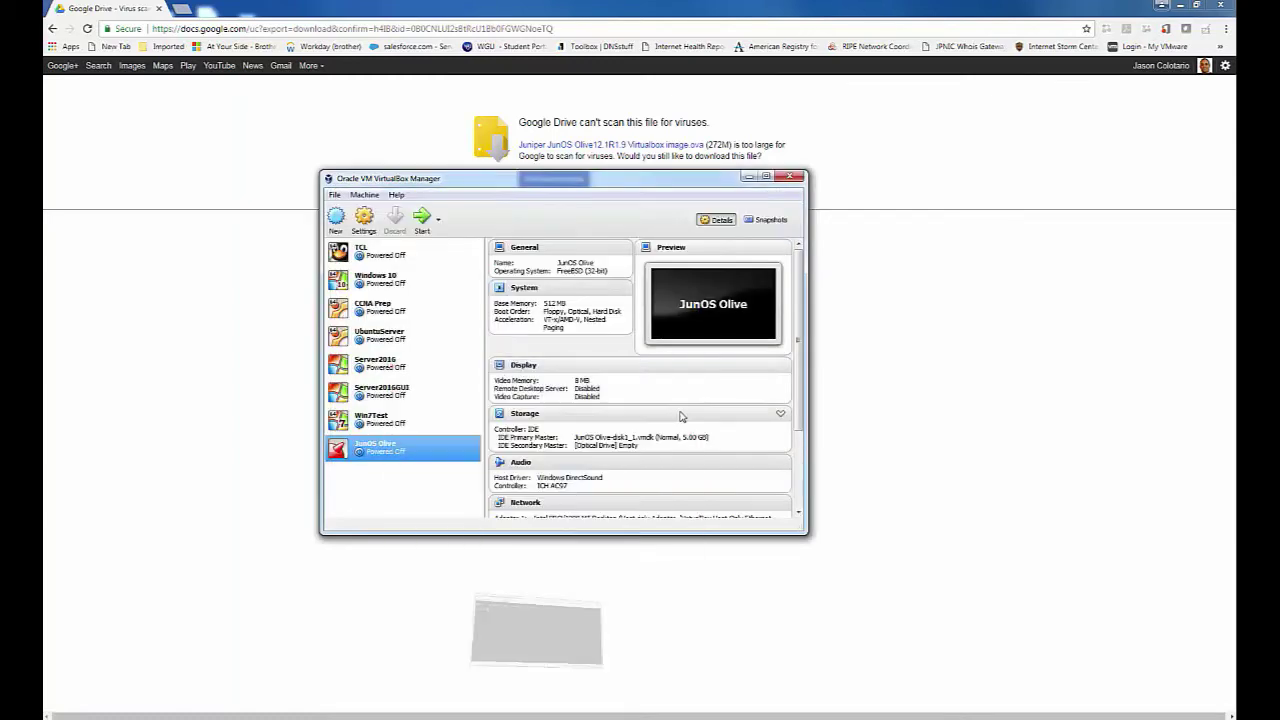
pyautogui.rightClick(381, 453)
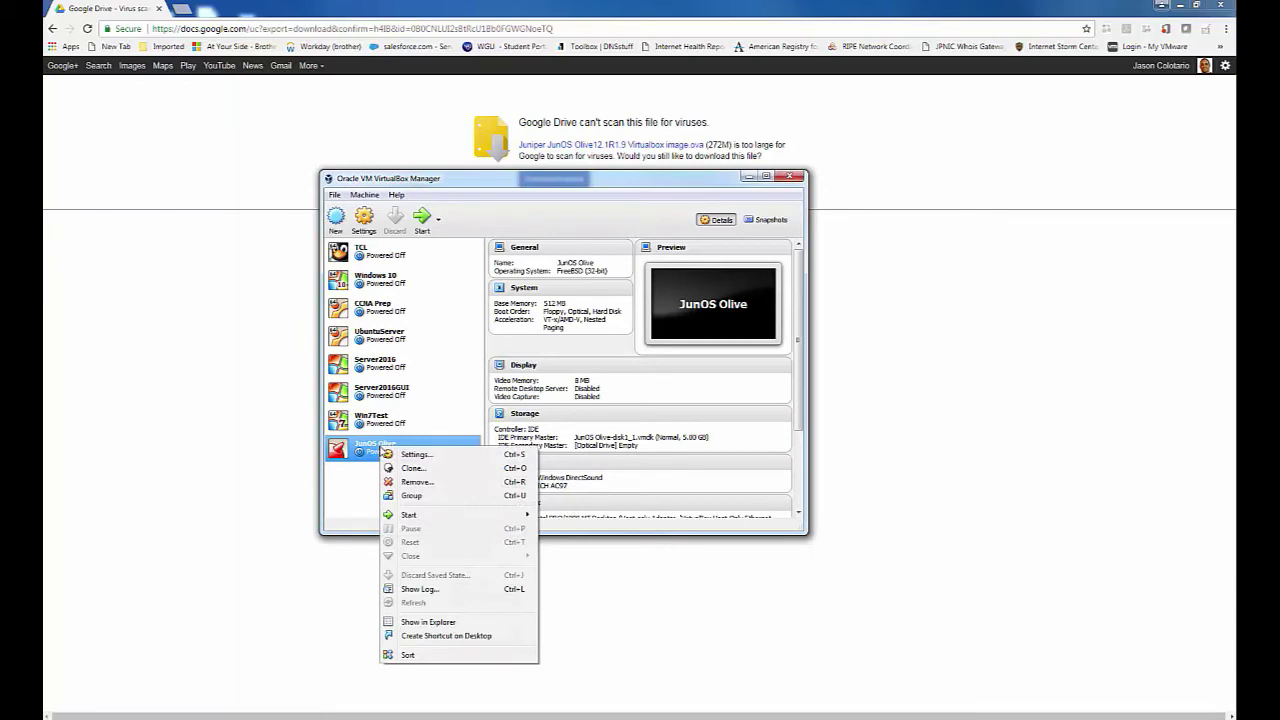
pyautogui.moveTo(456, 517)
pyautogui.click(598, 183)
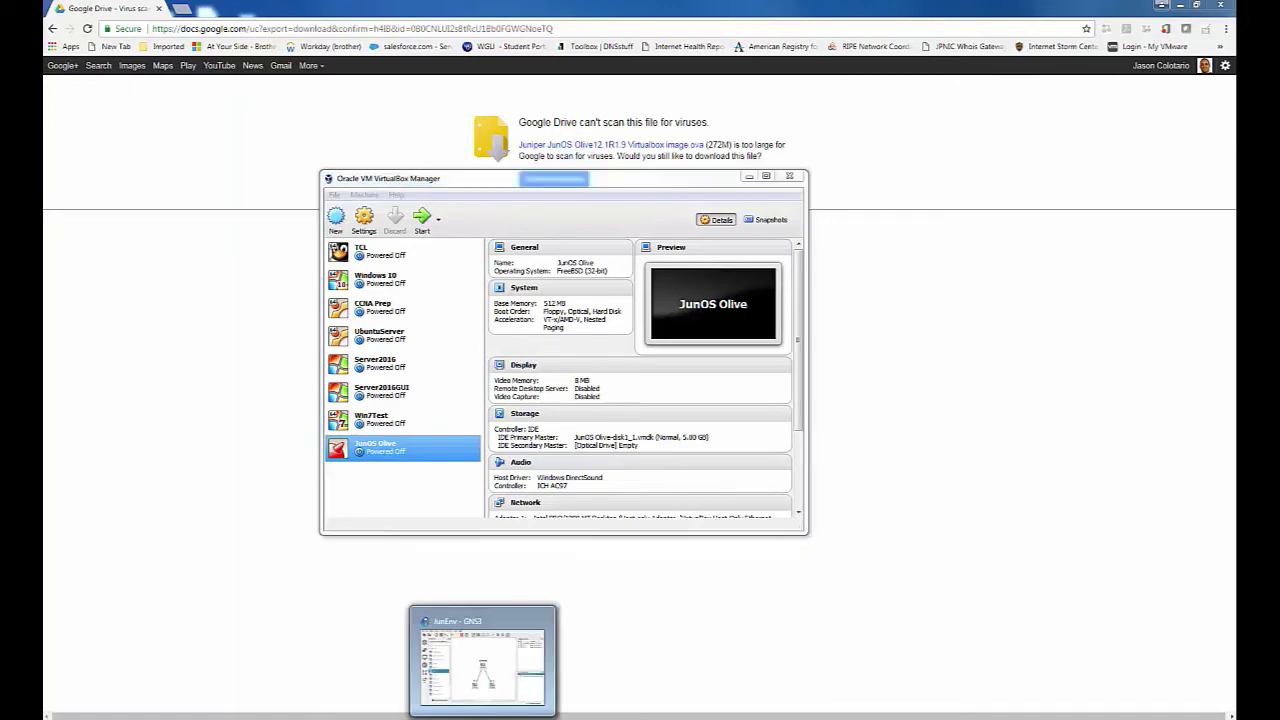
# Step: Restore the GNS3 JunEnv window and check which VirtualBox machine and PC links the JunOSOlive node uses
pyautogui.click(500, 655)
pyautogui.moveTo(562, 254); pyautogui.dragTo(526, 154)
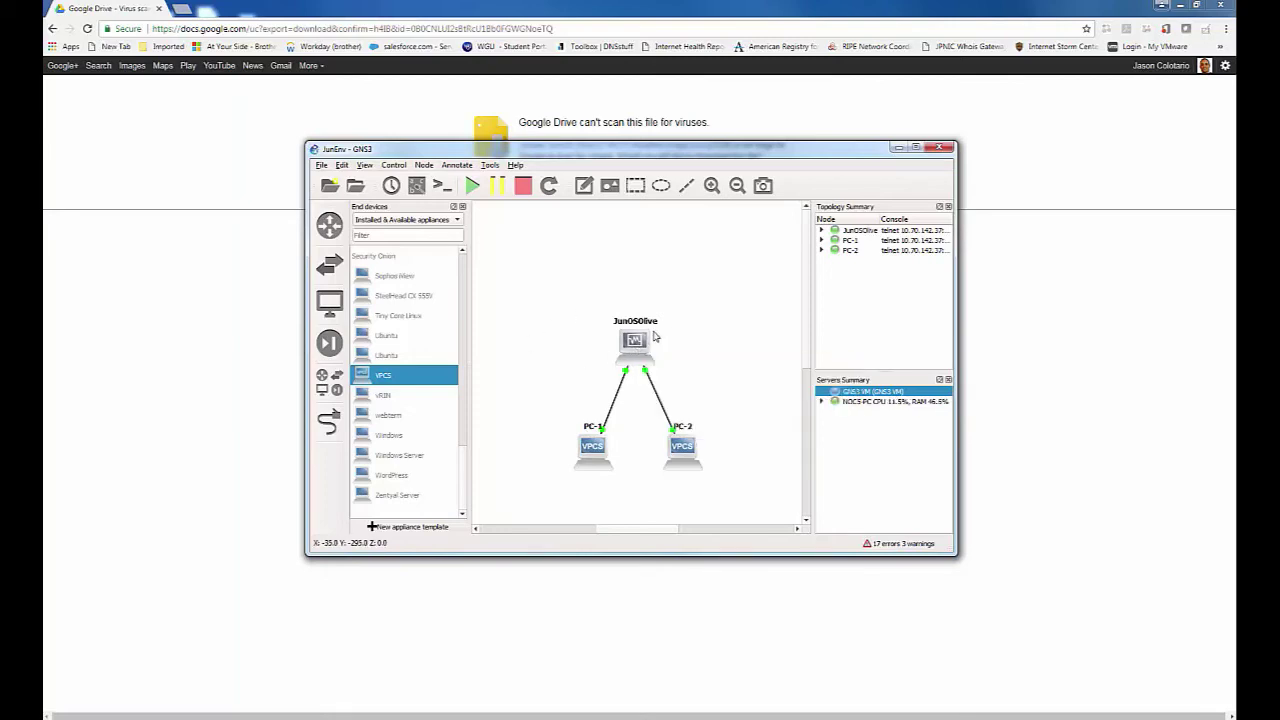
pyautogui.moveTo(638, 343)
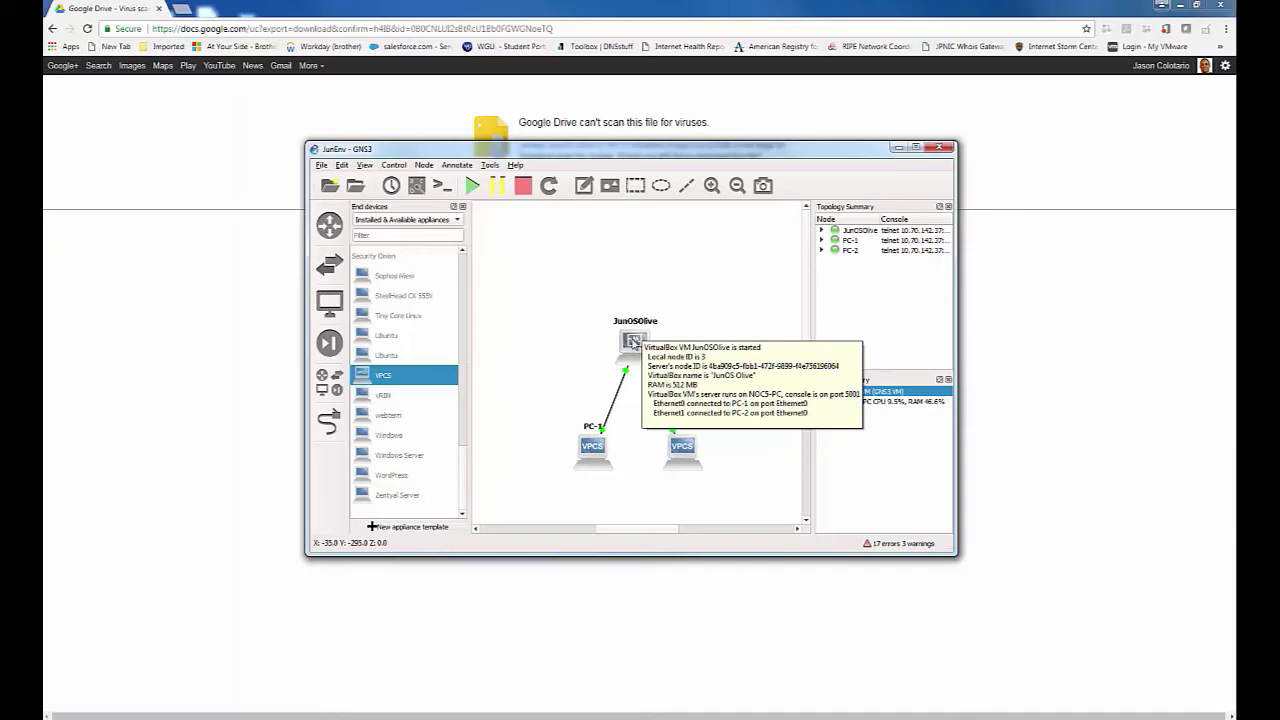
# Step: Open the VirtualBox VM templates in the GNS3 preferences and examine the JunOS Olive template's settings
pyautogui.click(342, 166)
pyautogui.click(376, 229)
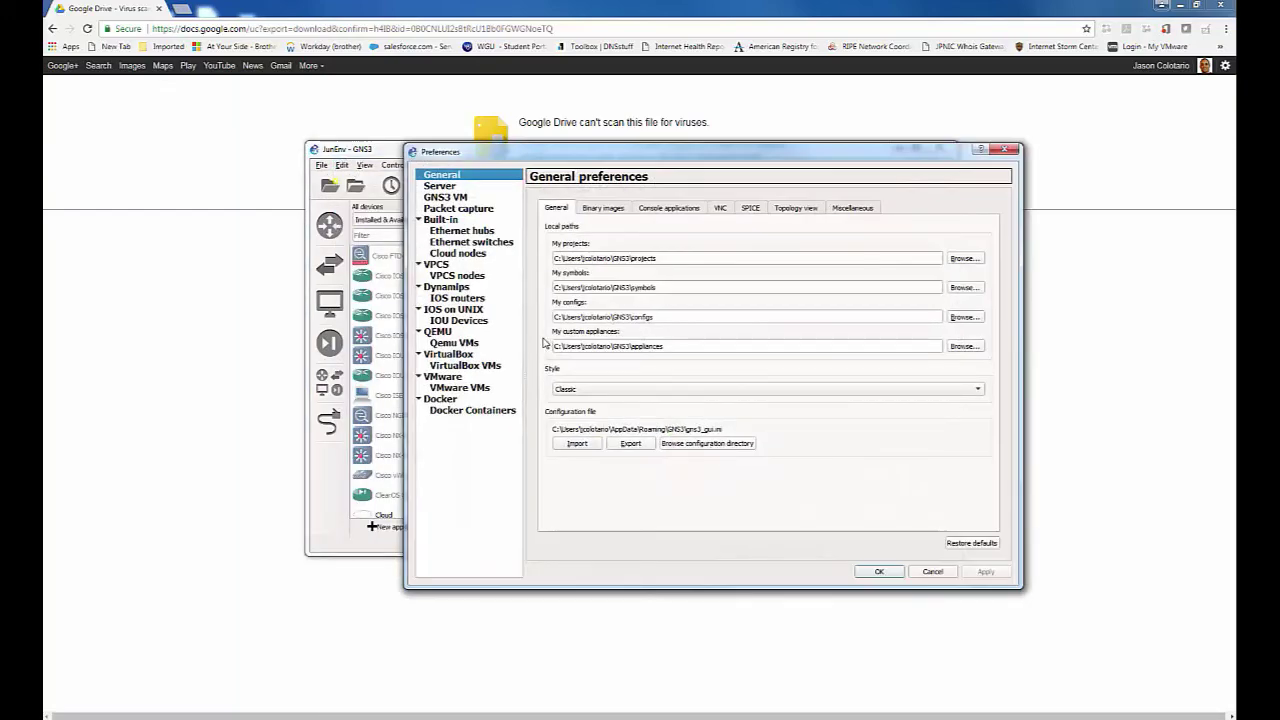
pyautogui.click(470, 366)
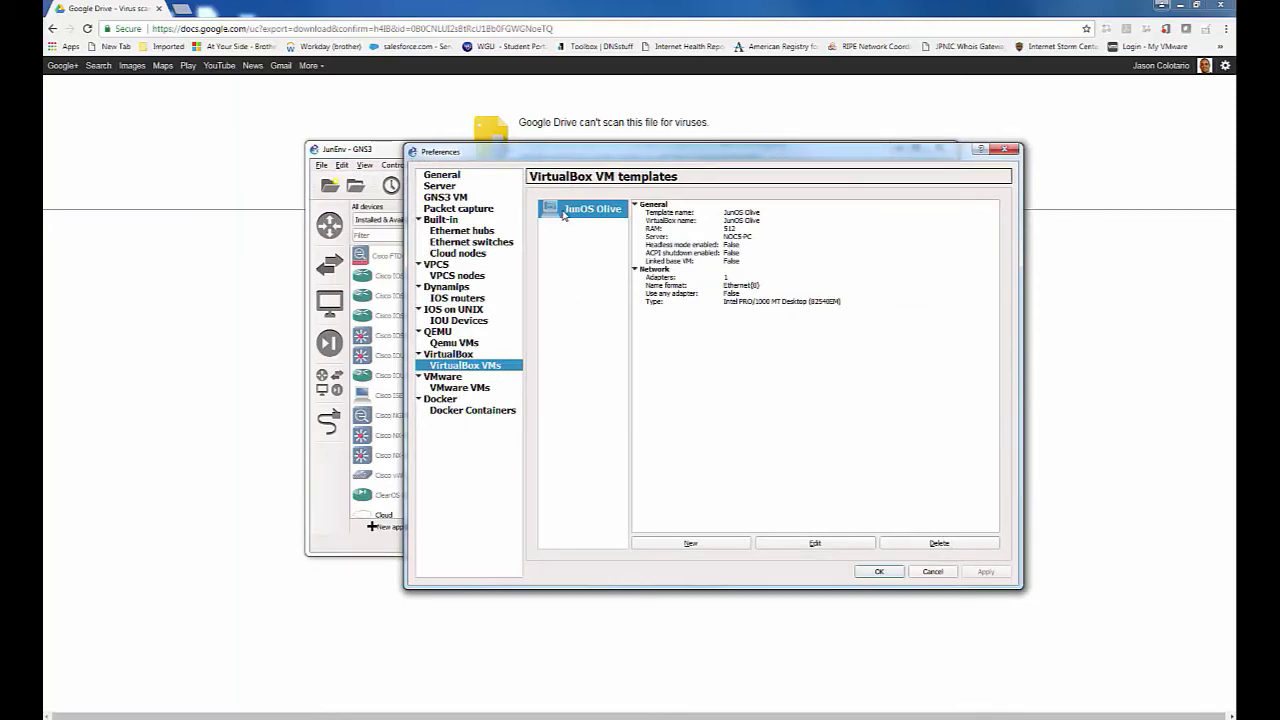
# Step: Preview a new local-computer VirtualBox VM template and its list of machines, cancelling the wizard and leaving the preferences without saving
pyautogui.click(713, 546)
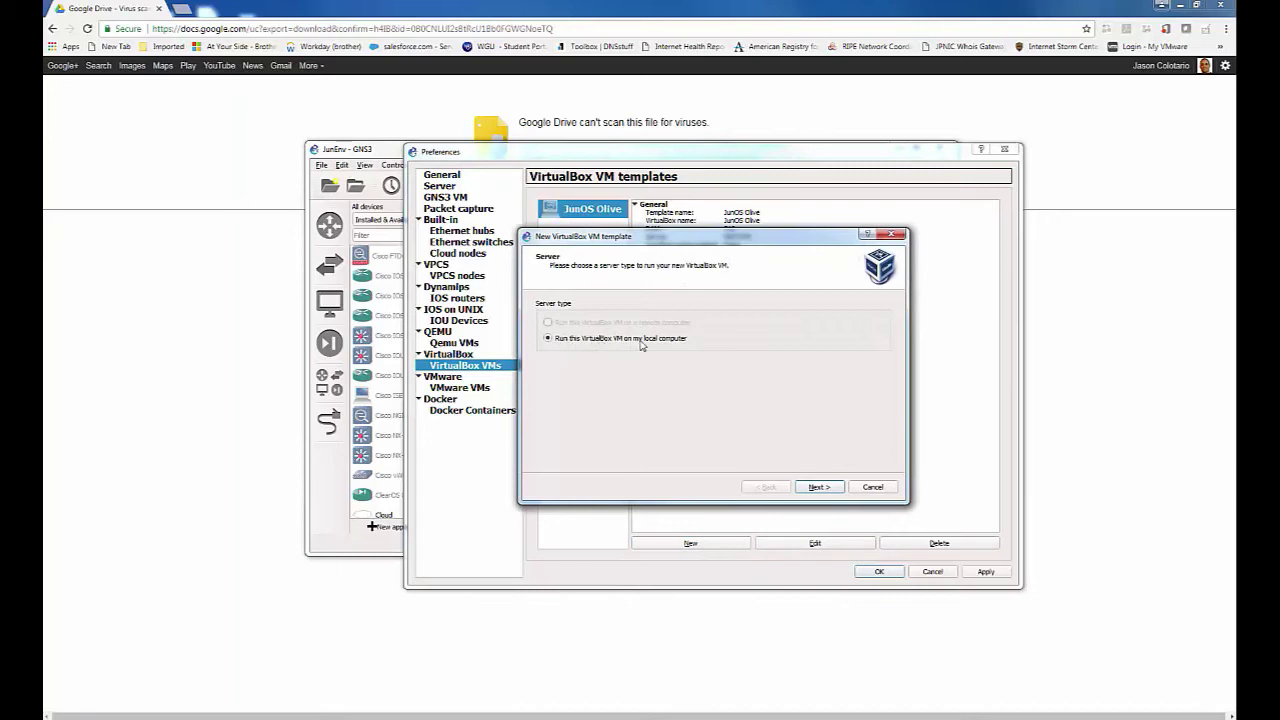
pyautogui.click(820, 487)
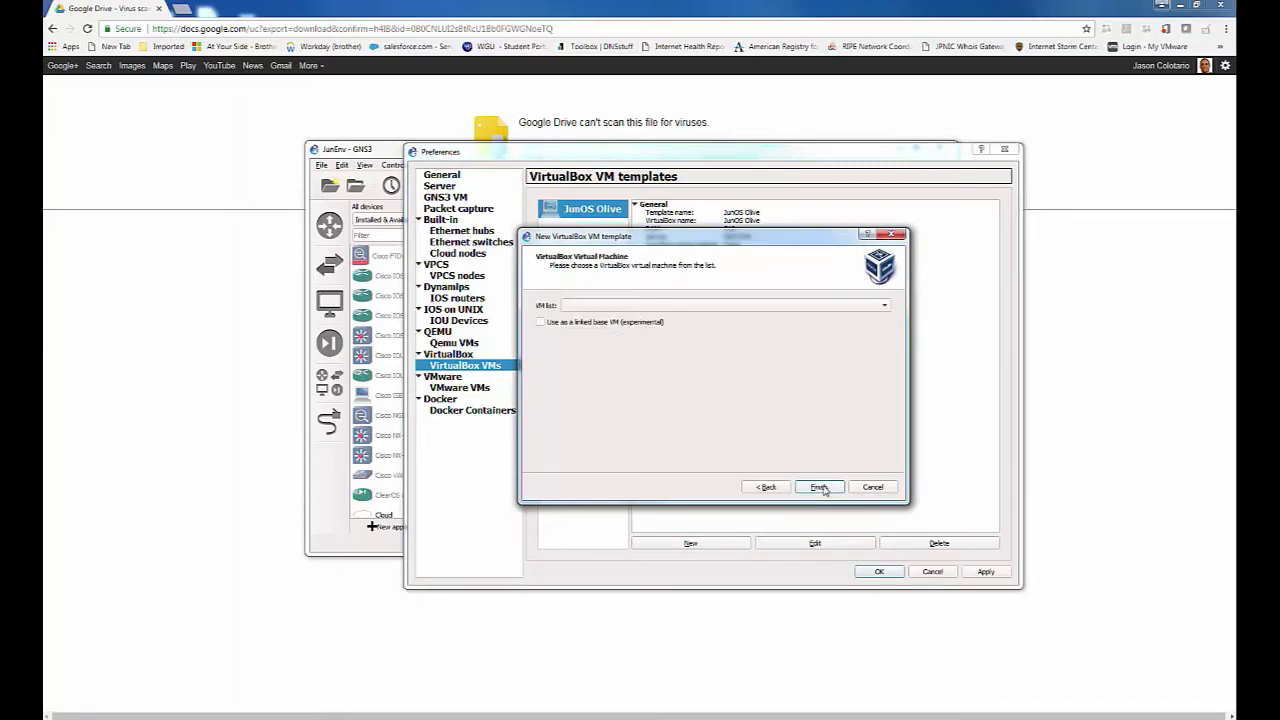
pyautogui.click(885, 306)
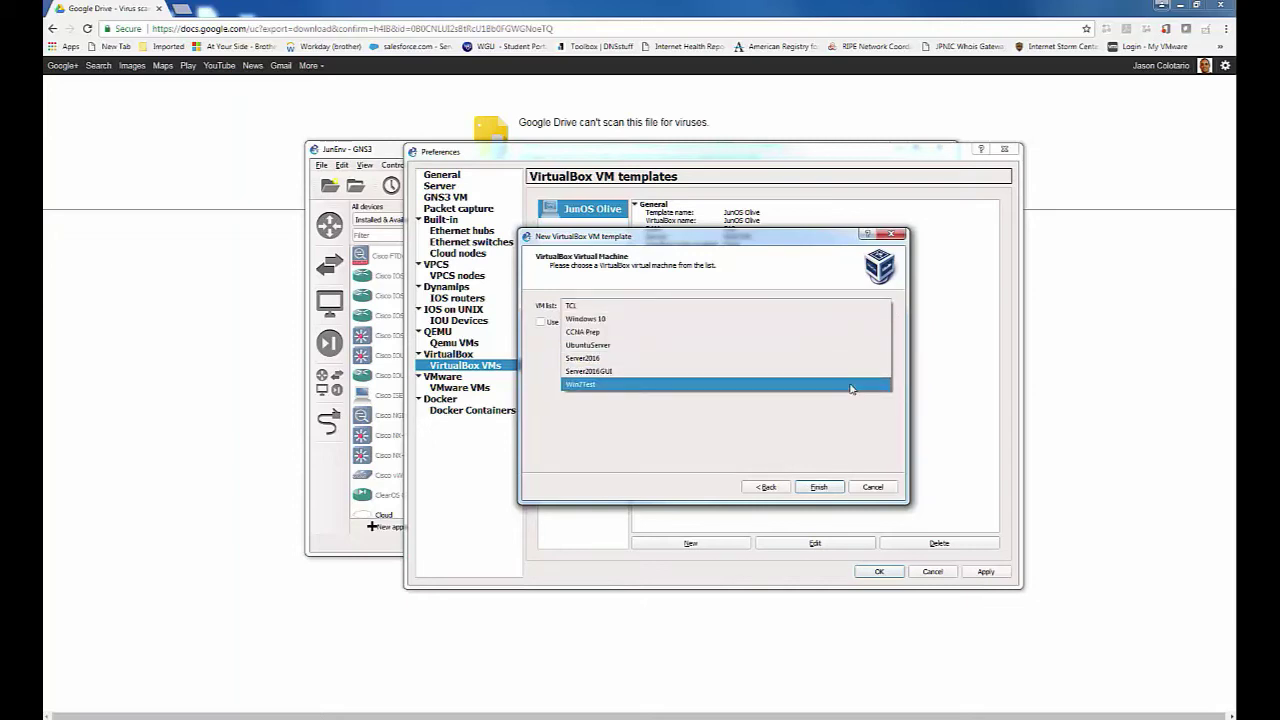
pyautogui.click(854, 424)
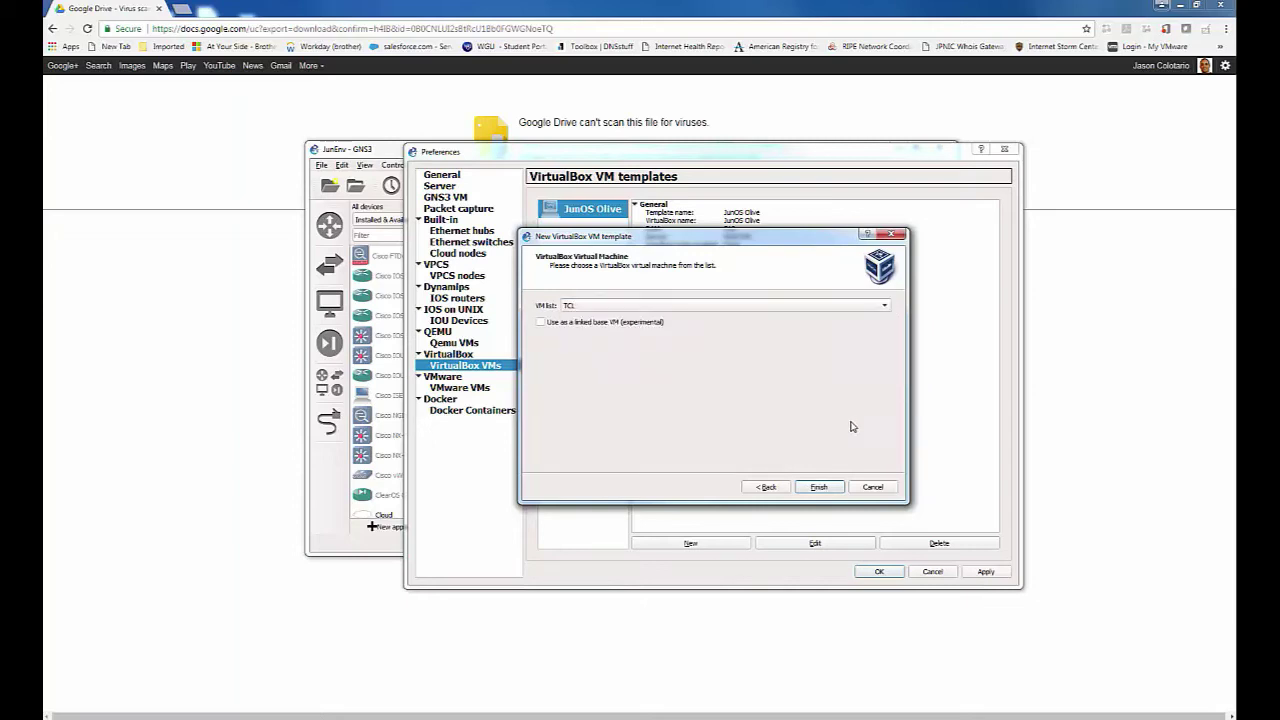
pyautogui.click(638, 312)
pyautogui.press('Escape')
pyautogui.click(871, 487)
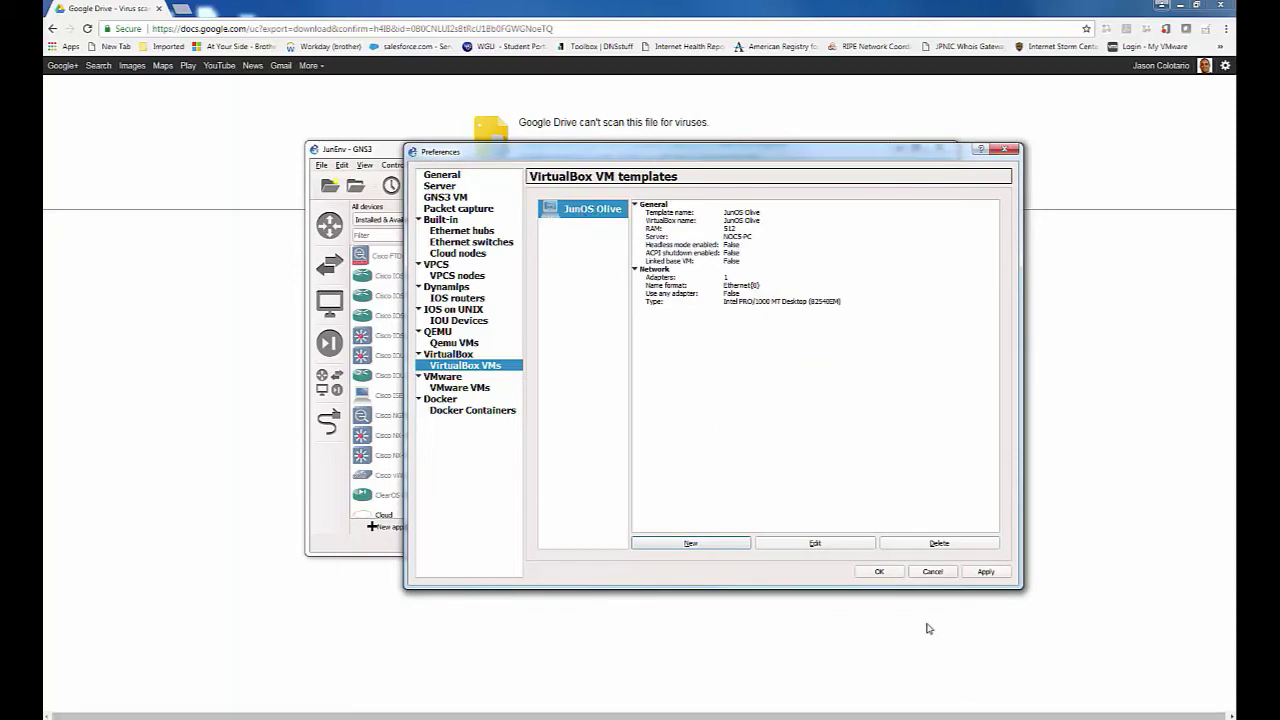
pyautogui.click(941, 576)
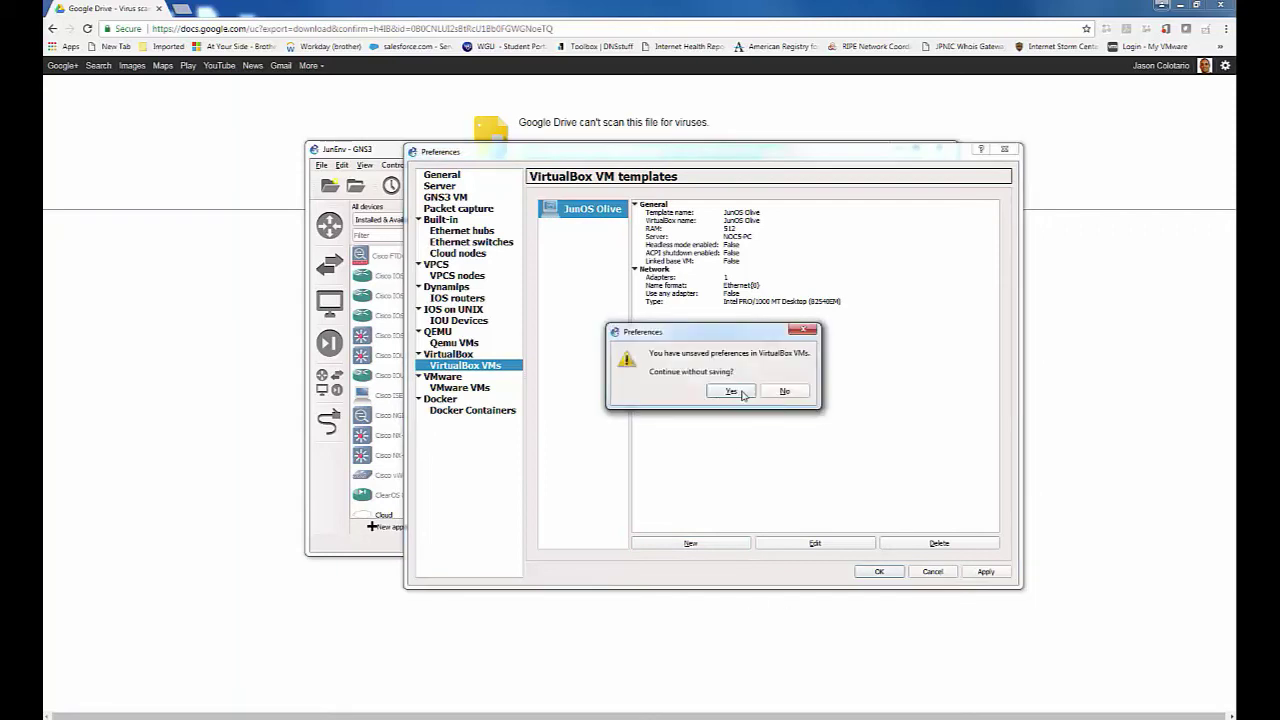
pyautogui.click(731, 391)
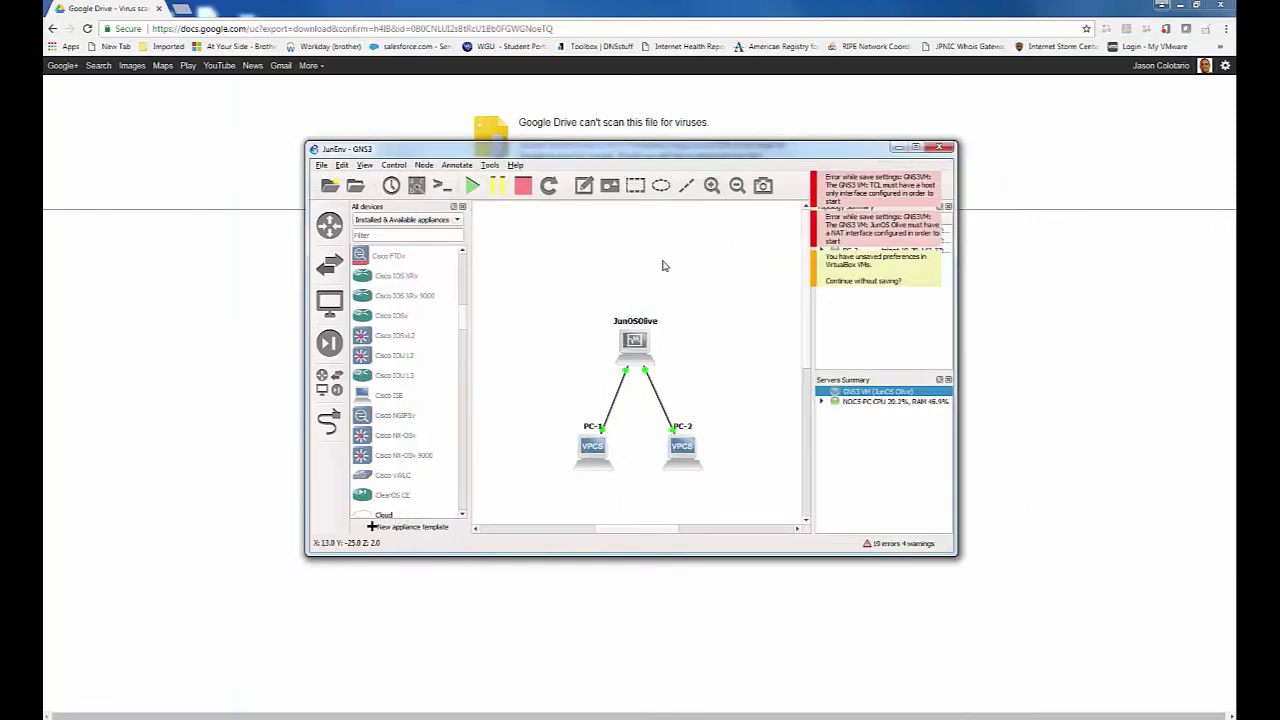
# Step: Browse the end devices for the JunOS Olive and VPCS appliances, without placing either one in the topology
pyautogui.click(329, 302)
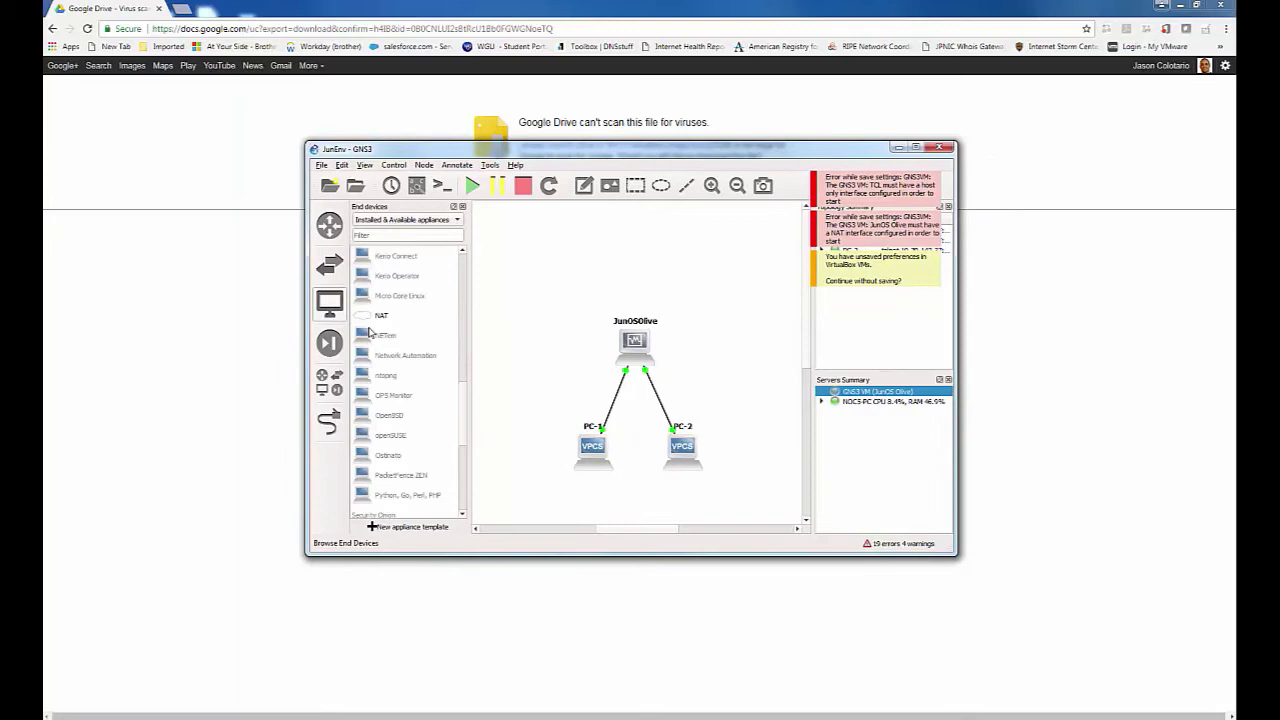
pyautogui.moveTo(462, 409); pyautogui.dragTo(477, 346)
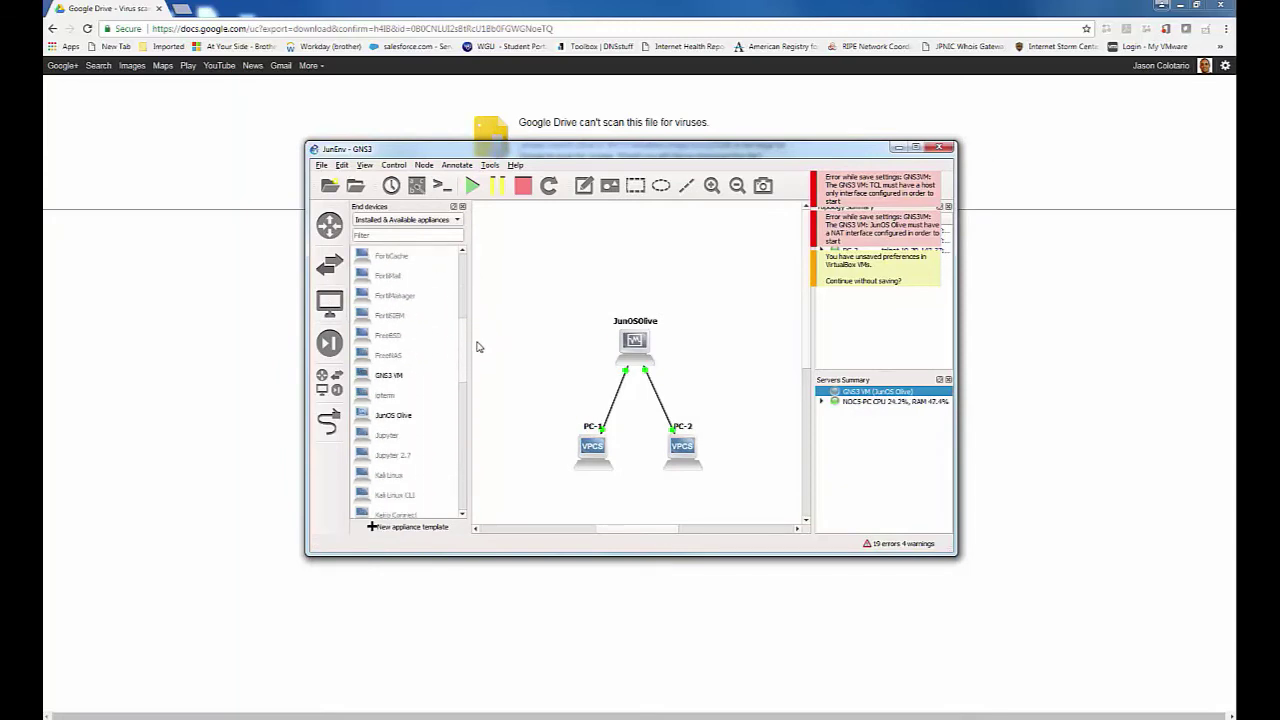
pyautogui.click(395, 420)
pyautogui.moveTo(369, 419); pyautogui.dragTo(430, 425)
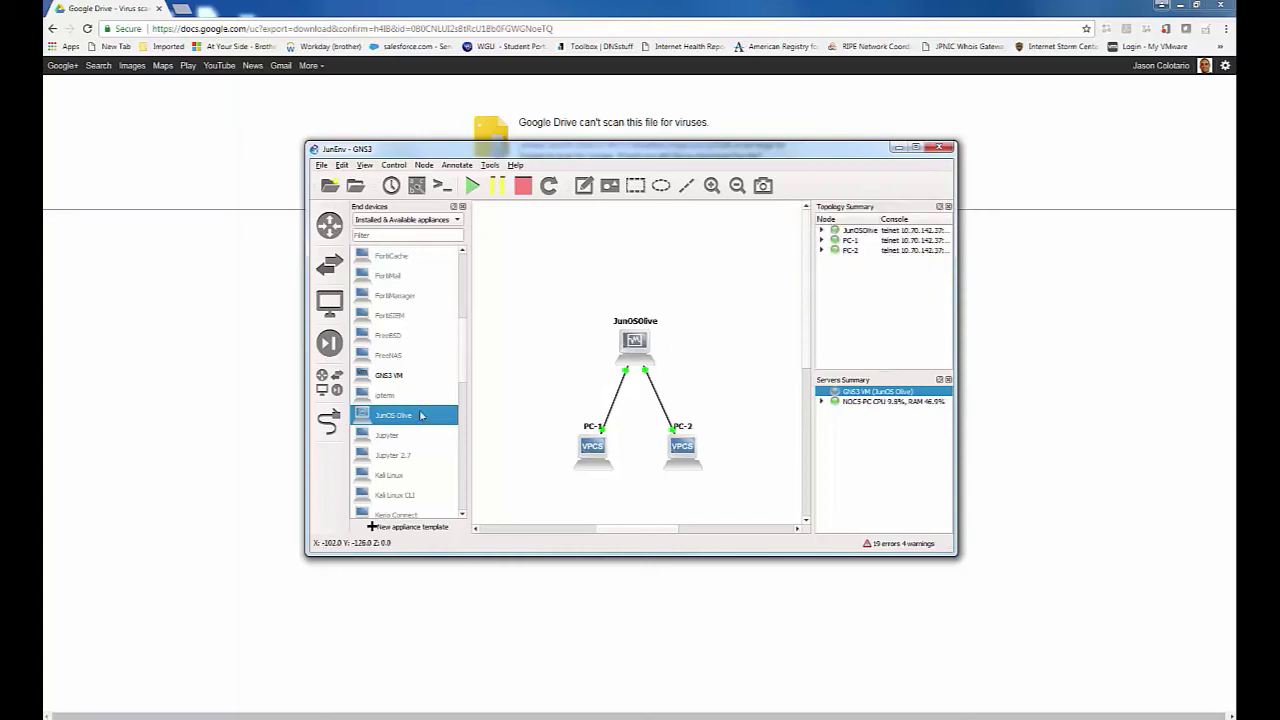
pyautogui.scroll(-1, 466, 364)
pyautogui.scroll(-10, 466, 364)
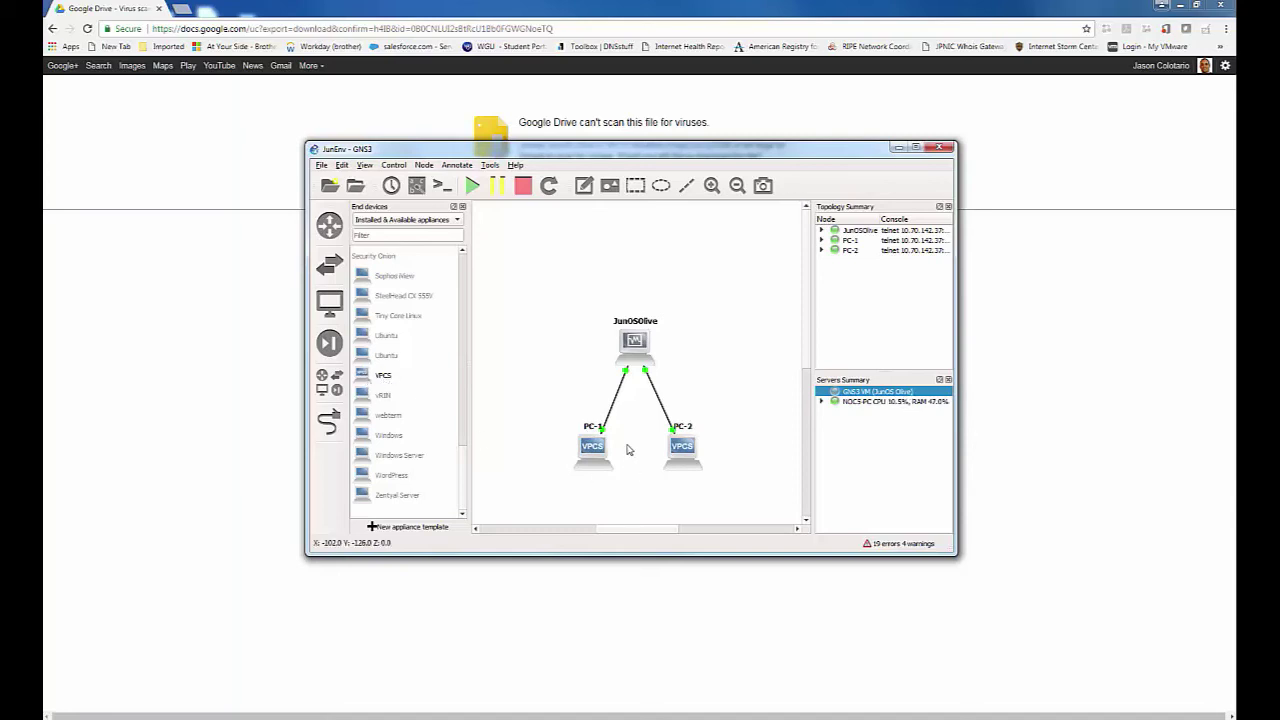
# Step: Review the commands offered for PC-1, and use the link tool to check the ports on PC-1 and PC-2 without connecting them
pyautogui.rightClick(591, 453)
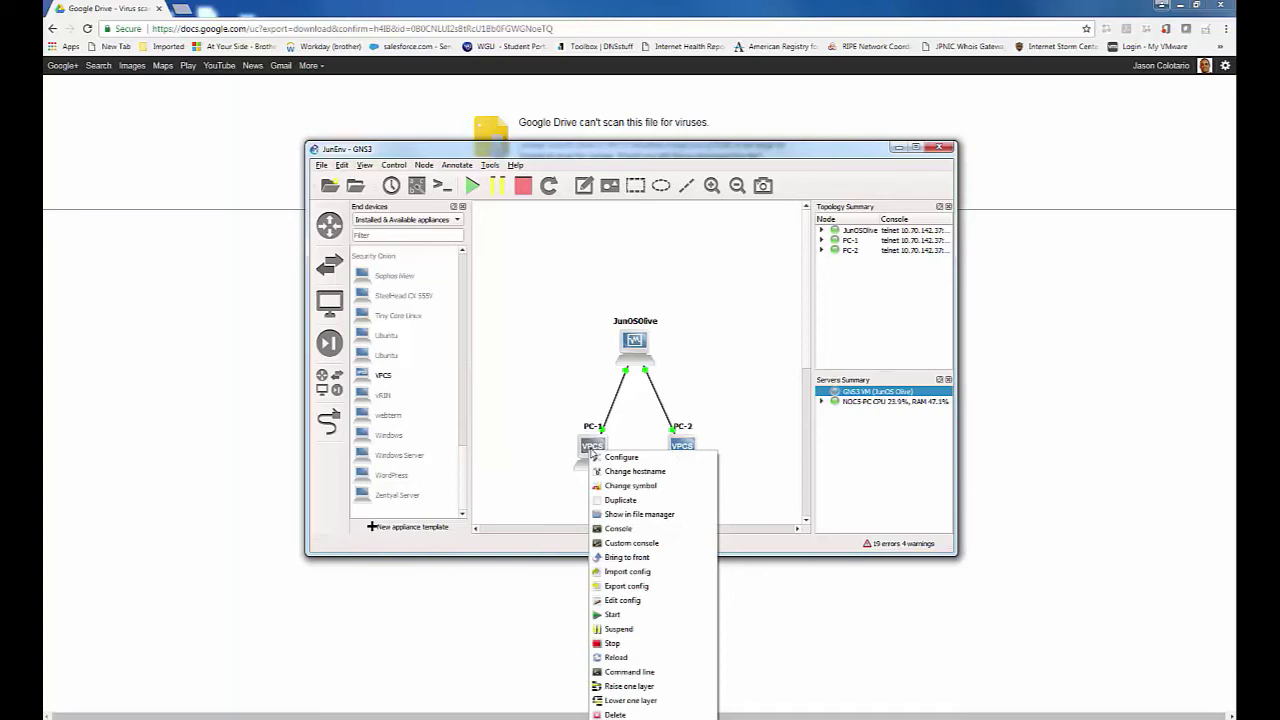
pyautogui.click(553, 447)
pyautogui.click(328, 425)
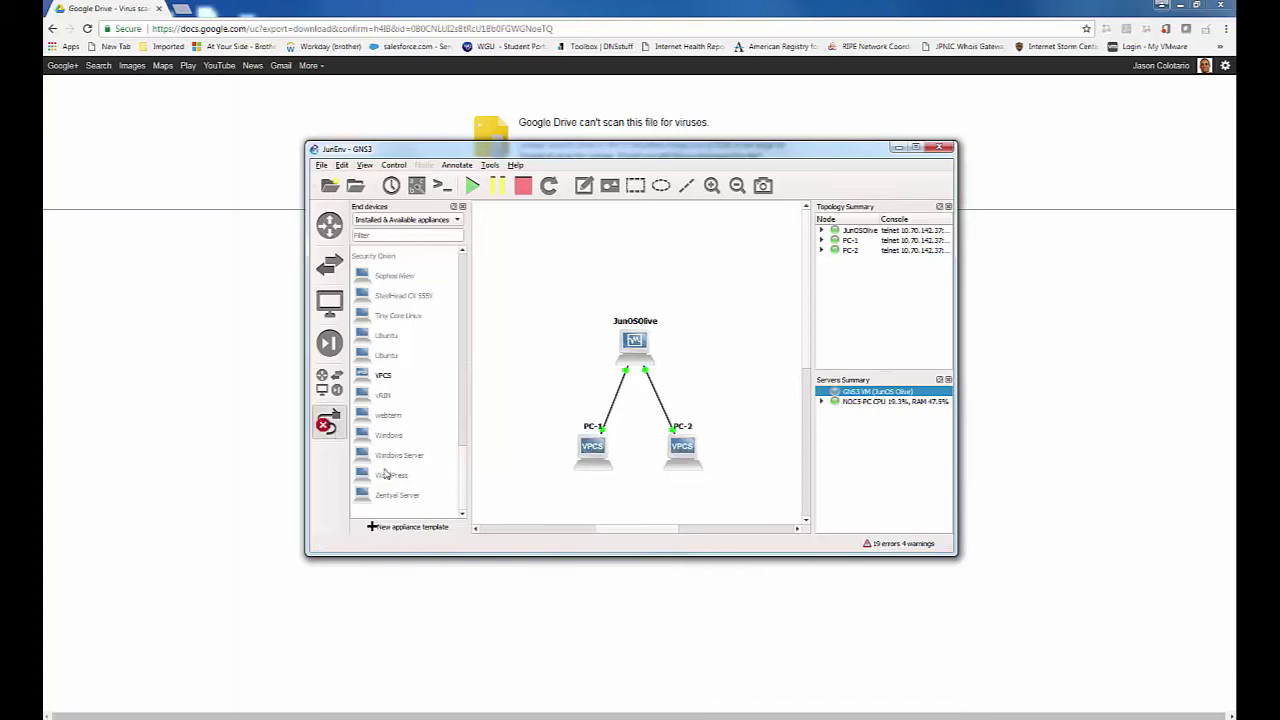
pyautogui.click(594, 445)
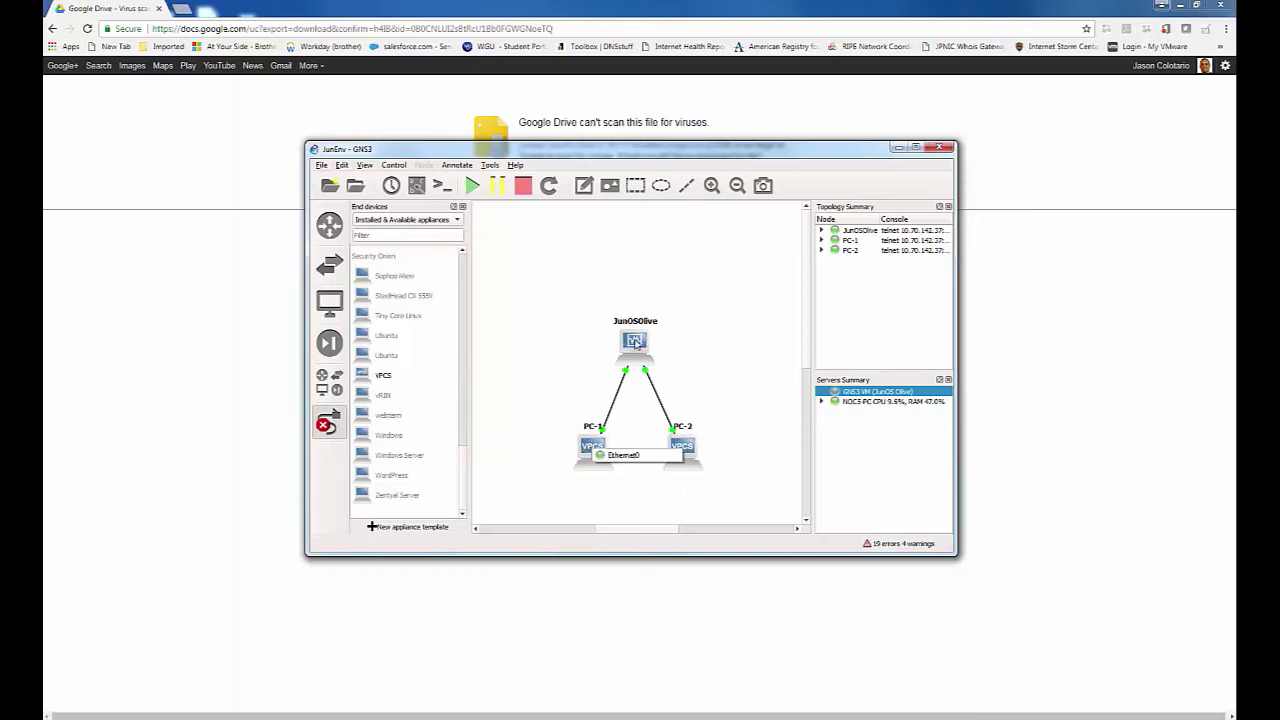
pyautogui.click(686, 457)
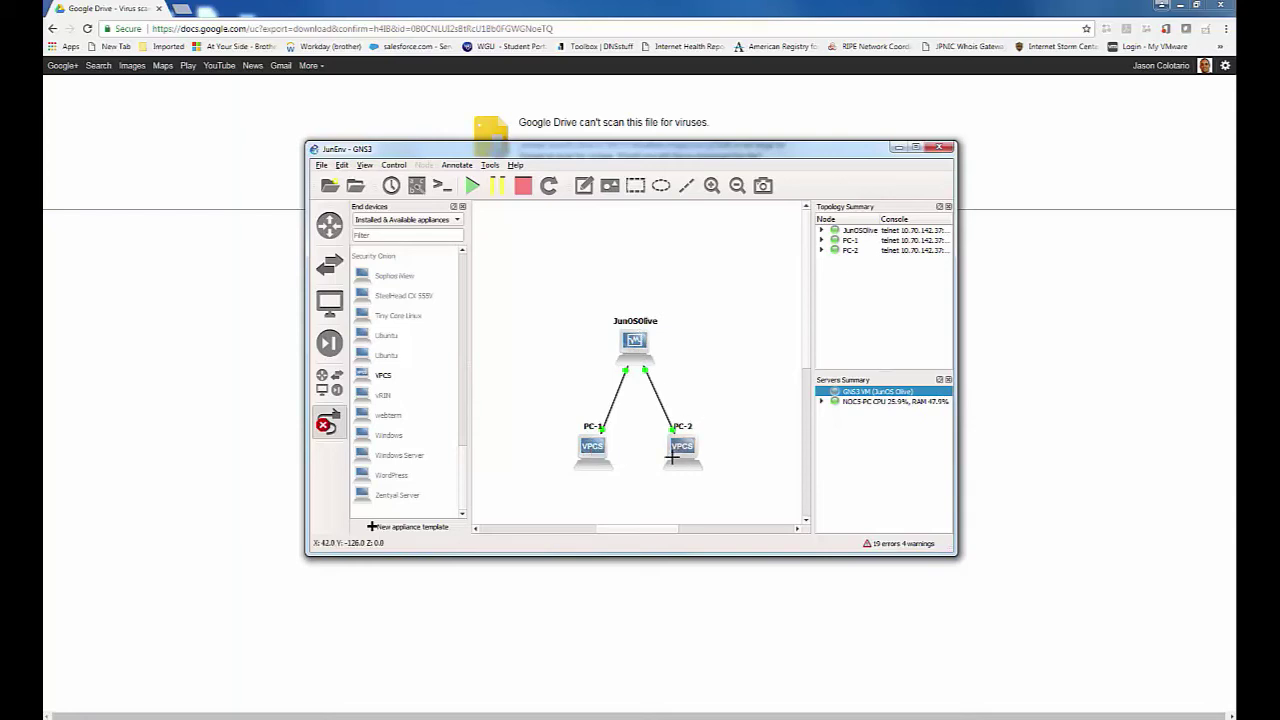
pyautogui.click(684, 448)
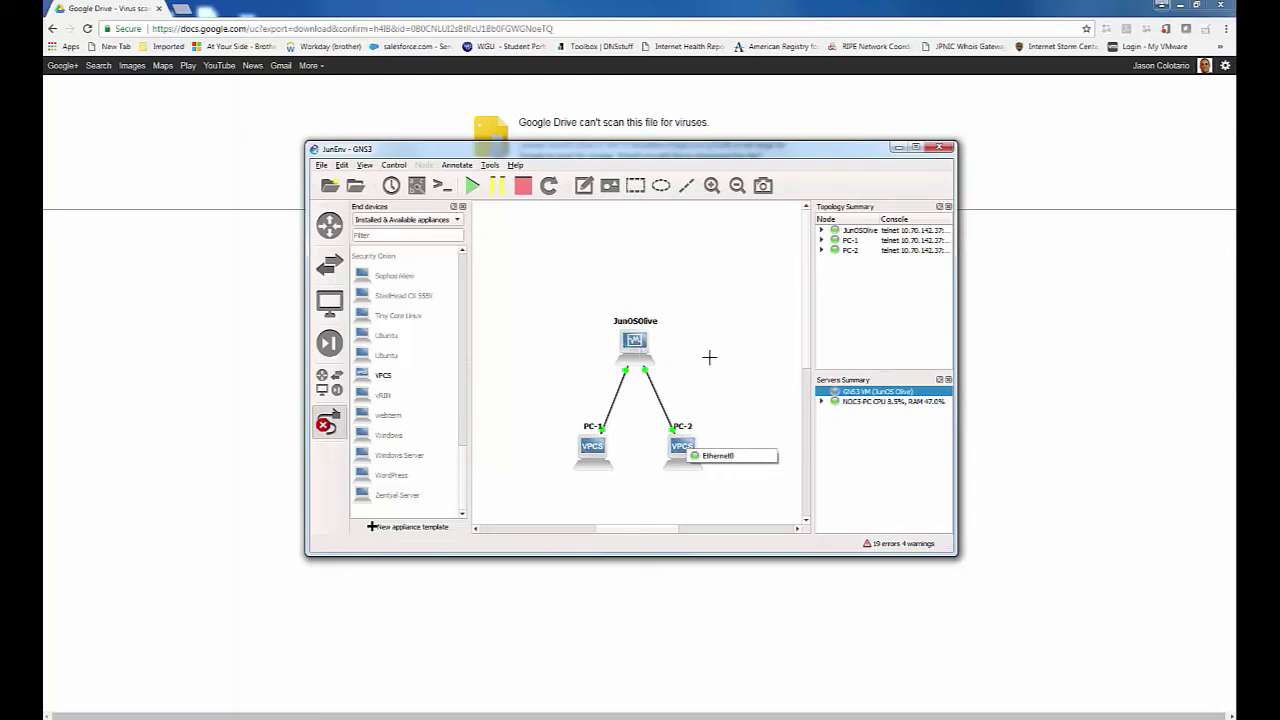
pyautogui.click(749, 474)
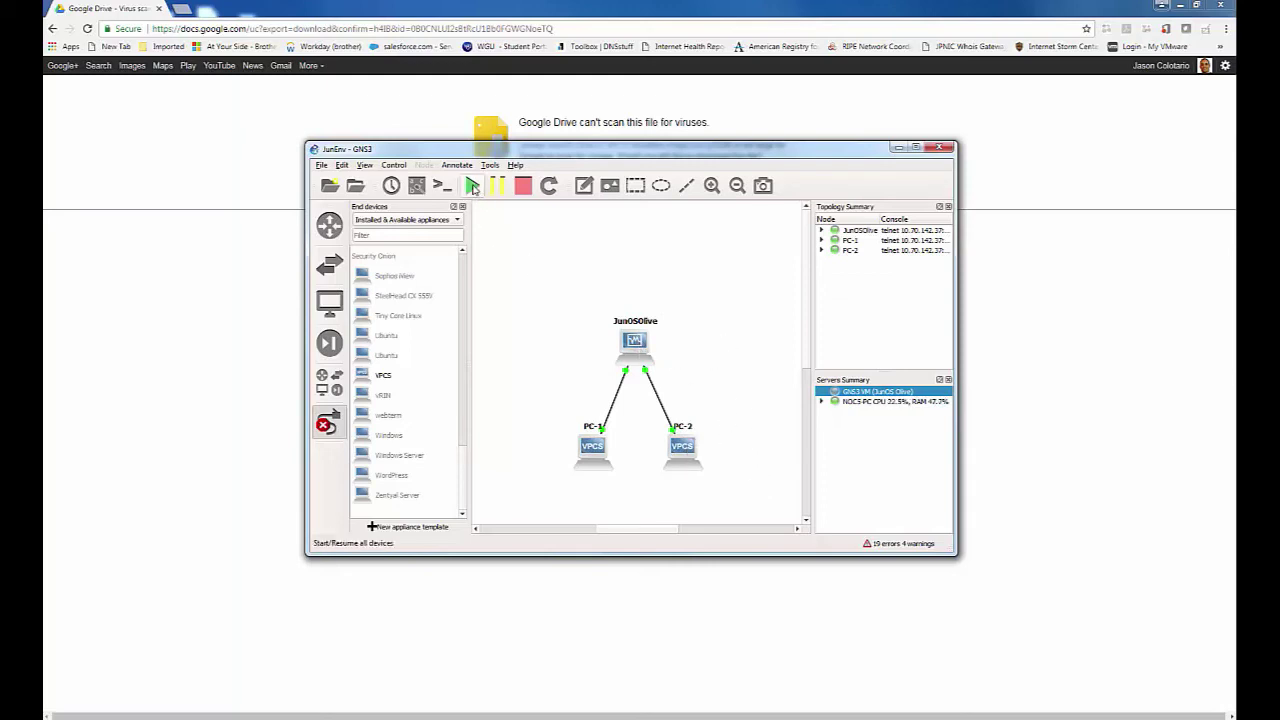
pyautogui.moveTo(630, 337)
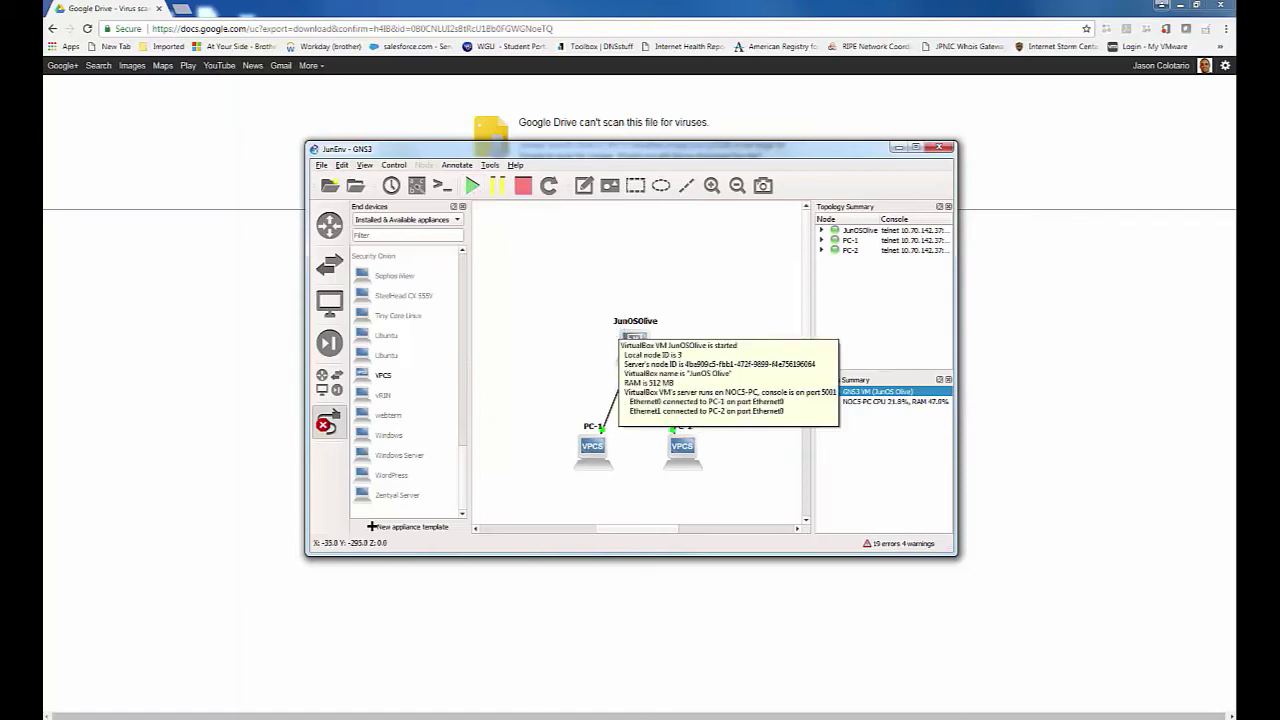
# Step: Close the second JunOSOlive console window, bring the remaining one to the front and place it over the GNS3 window
pyautogui.moveTo(560, 716)
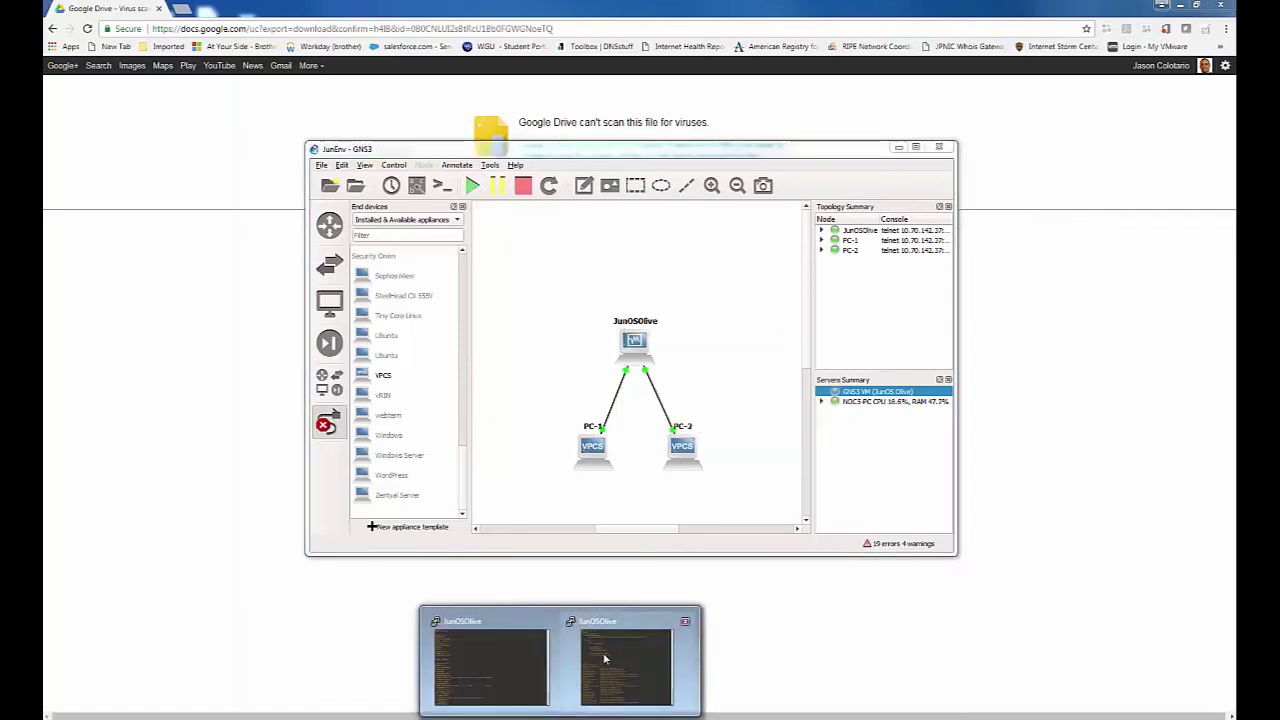
pyautogui.click(685, 621)
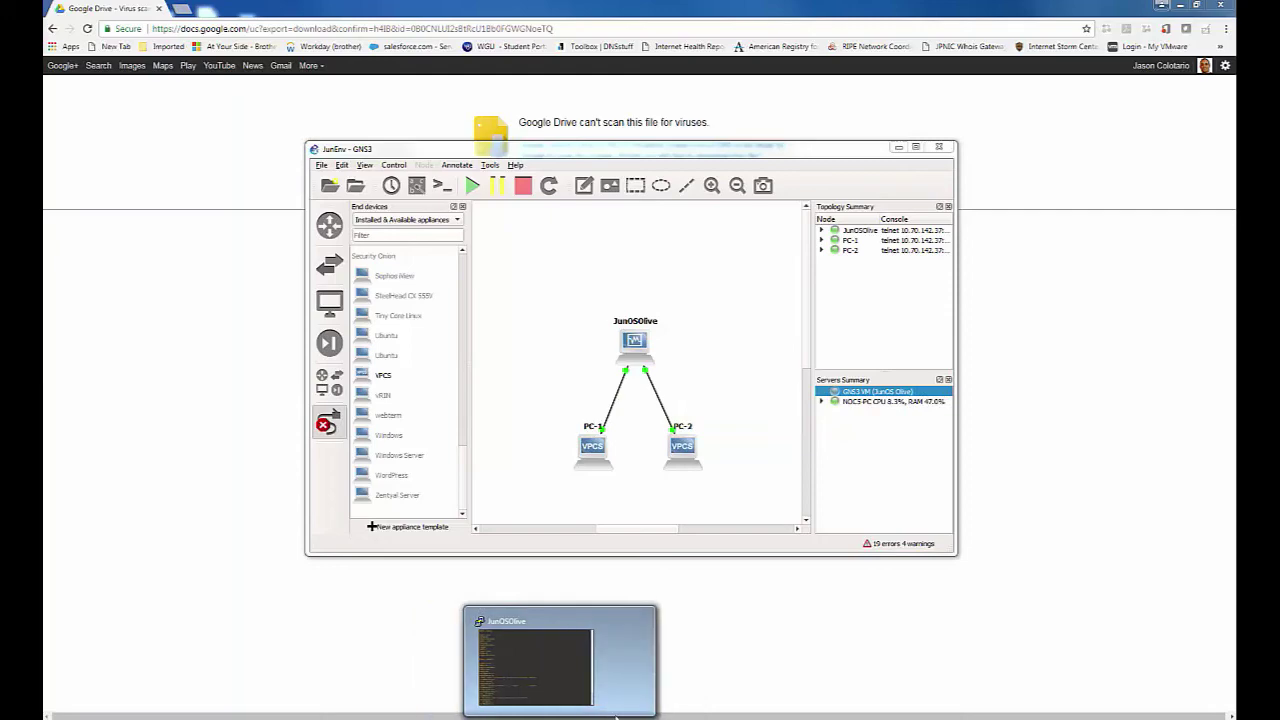
pyautogui.click(570, 632)
pyautogui.moveTo(692, 153); pyautogui.dragTo(576, 171)
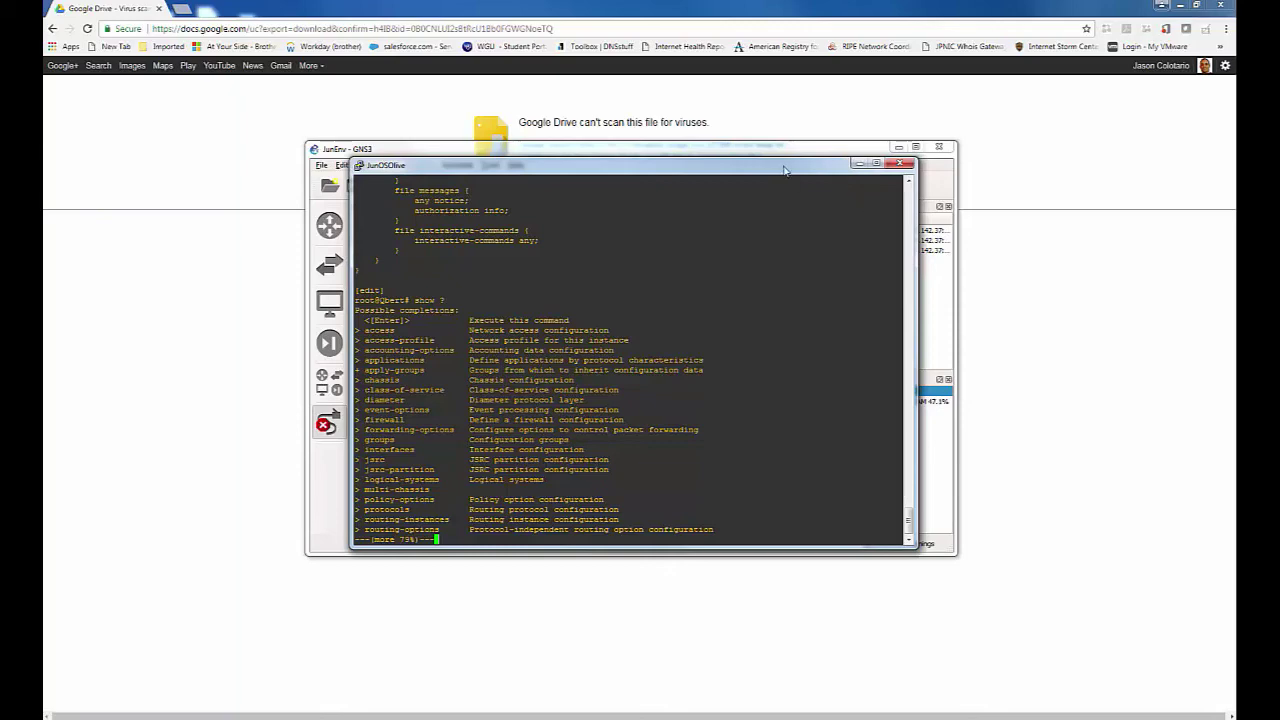
pyautogui.moveTo(785, 166); pyautogui.dragTo(784, 161)
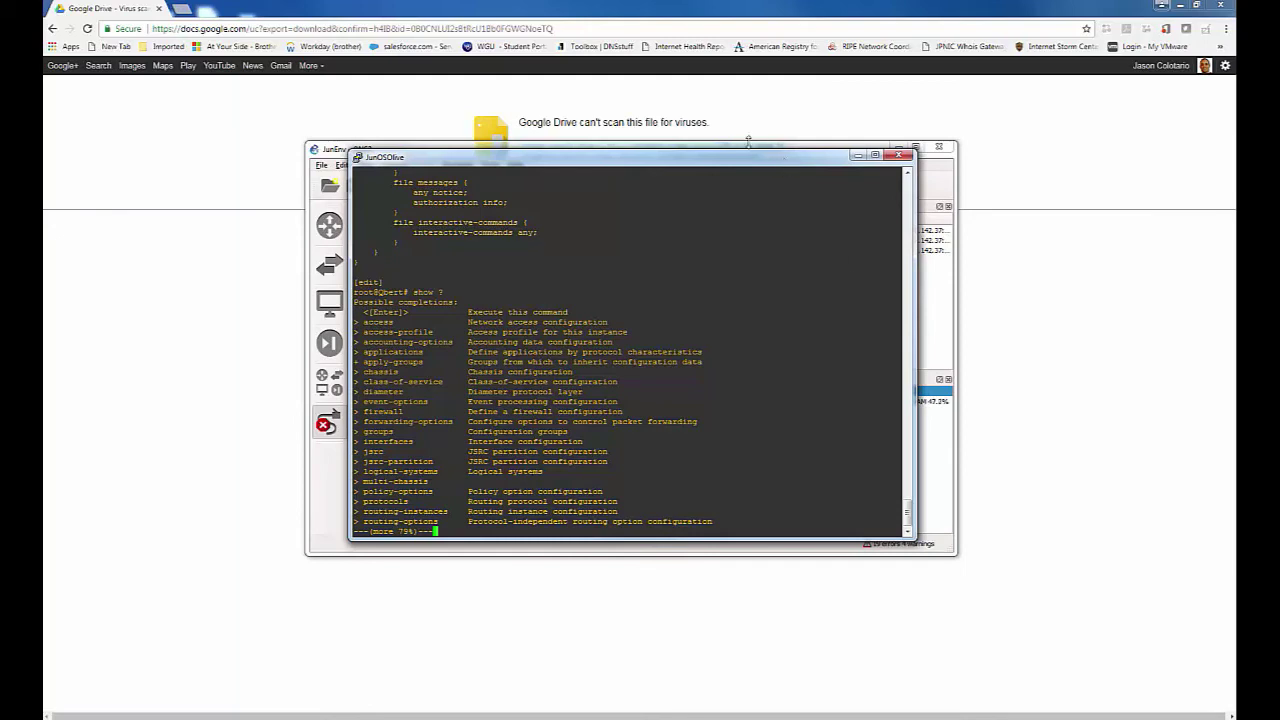
pyautogui.moveTo(715, 160)
pyautogui.mouseDown()
pyautogui.moveTo(753, 231)
pyautogui.moveTo(781, 426)
pyautogui.moveTo(793, 241)
pyautogui.moveTo(719, 168)
pyautogui.mouseUp()
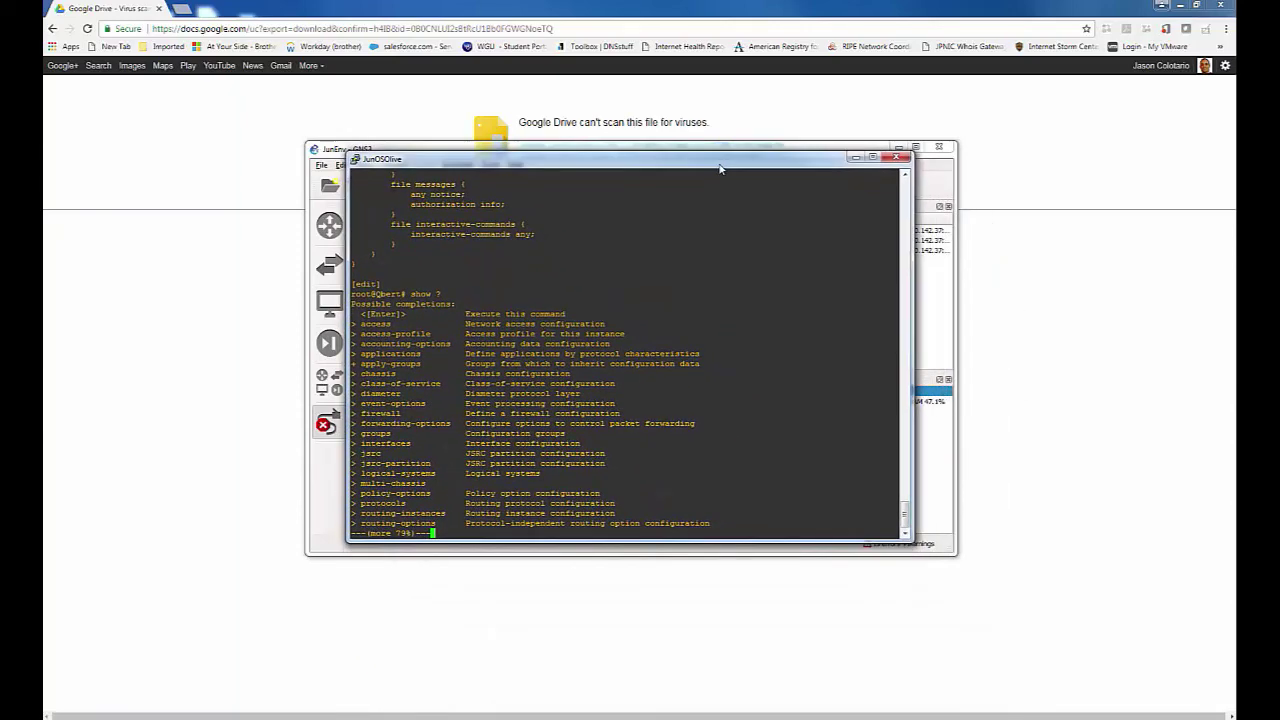